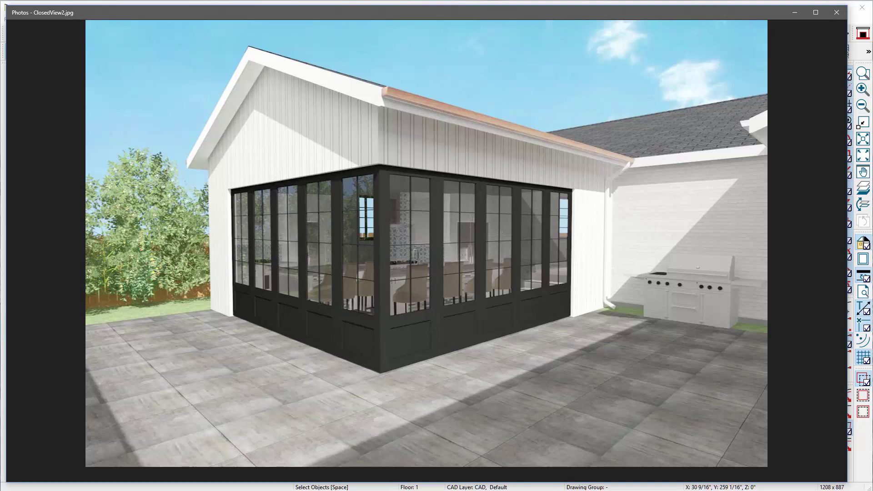
# - Flip between the open-door and closed glass-wall renderings, ending on the sketch-style Untitled 1 view
pyautogui.press('Right')
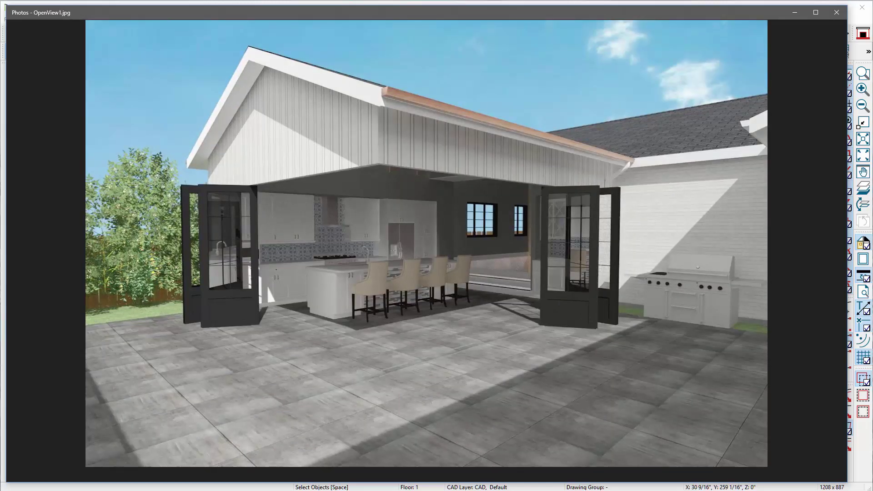
pyautogui.press('Left')
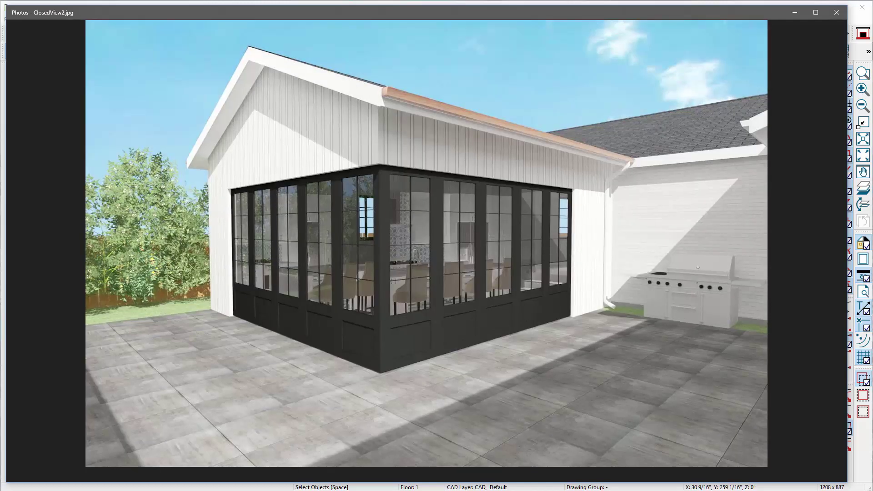
pyautogui.press('Right')
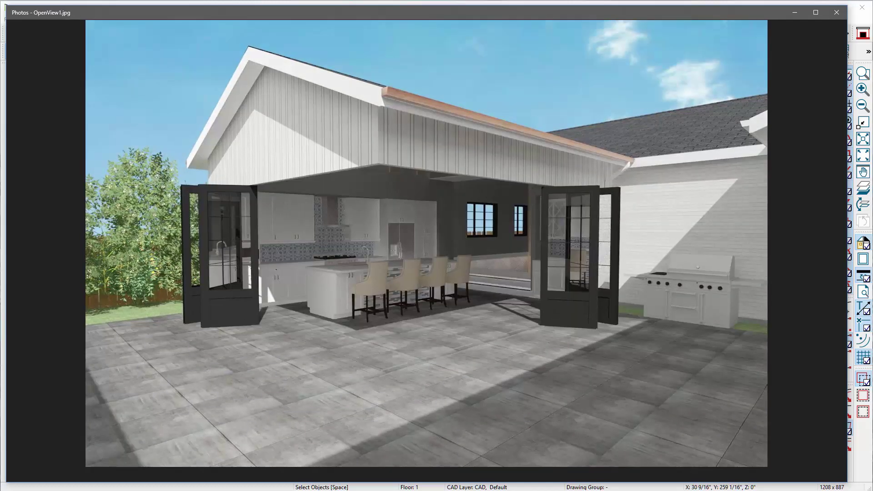
pyautogui.press('Left')
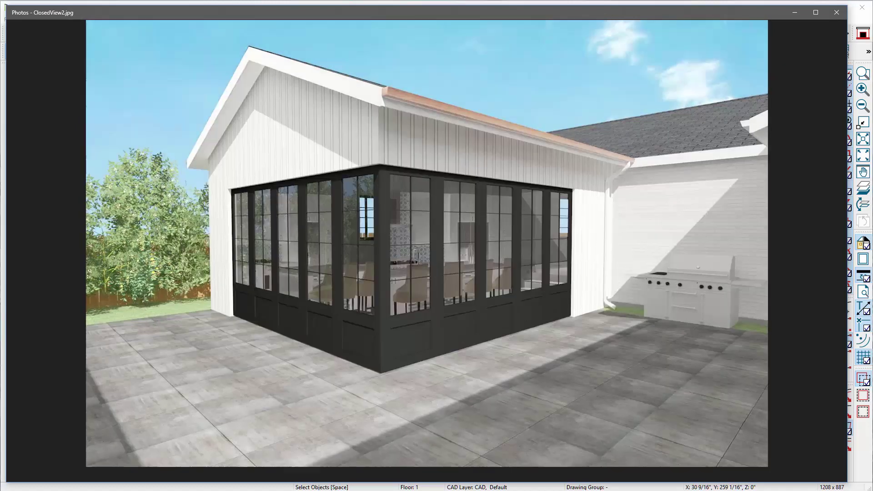
pyautogui.press('Right')
pyautogui.press('Right')
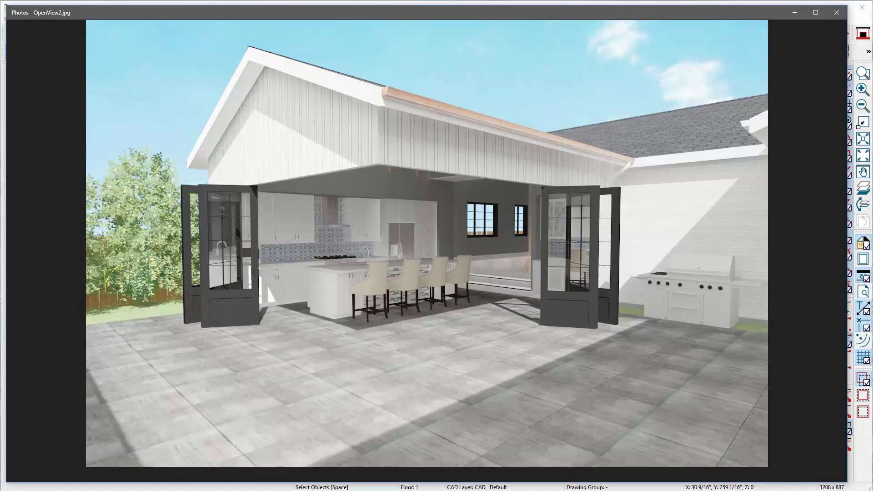
pyautogui.press('Right')
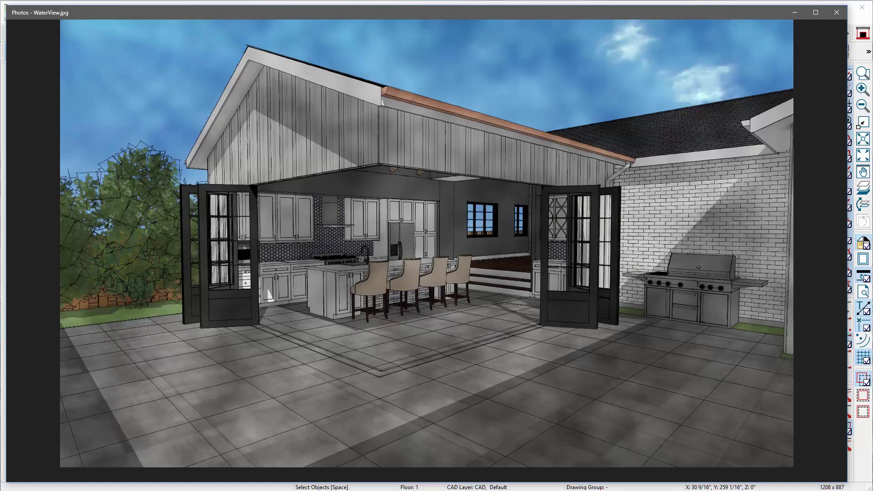
pyautogui.press('Right')
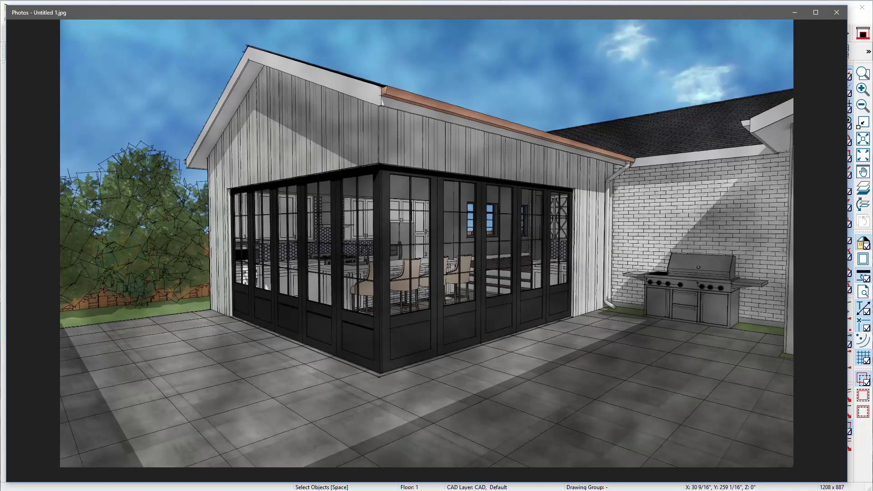
# - Set Photos aside and draw a closed rectangle of straight exterior walls in the plan
pyautogui.click(794, 13)
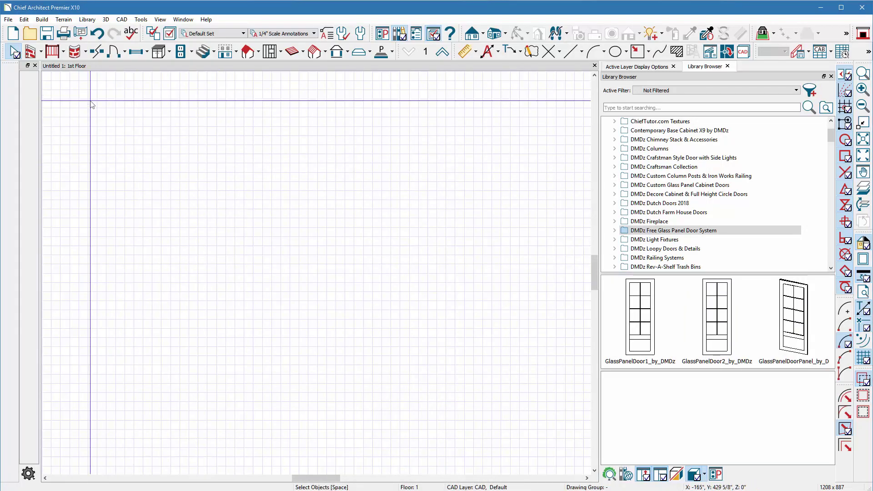
pyautogui.click(30, 52)
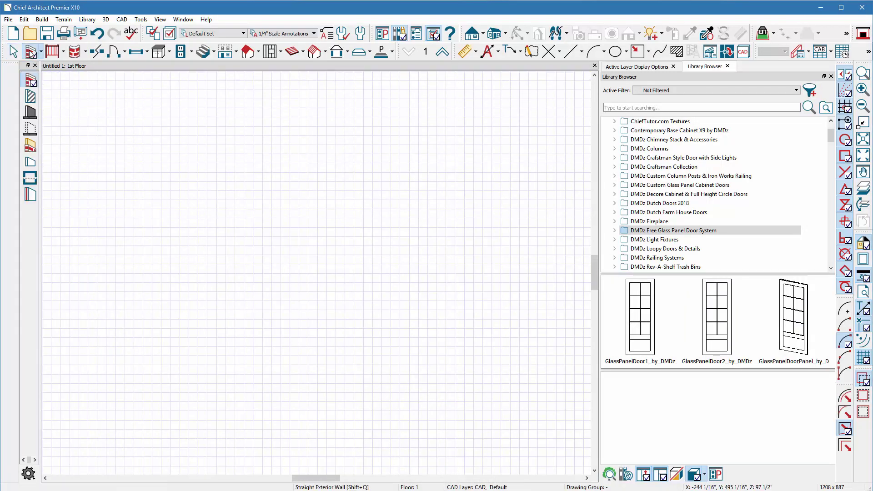
pyautogui.moveTo(140, 128); pyautogui.dragTo(391, 128)
pyautogui.moveTo(391, 128); pyautogui.dragTo(390, 373)
pyautogui.moveTo(391, 373); pyautogui.dragTo(134, 126)
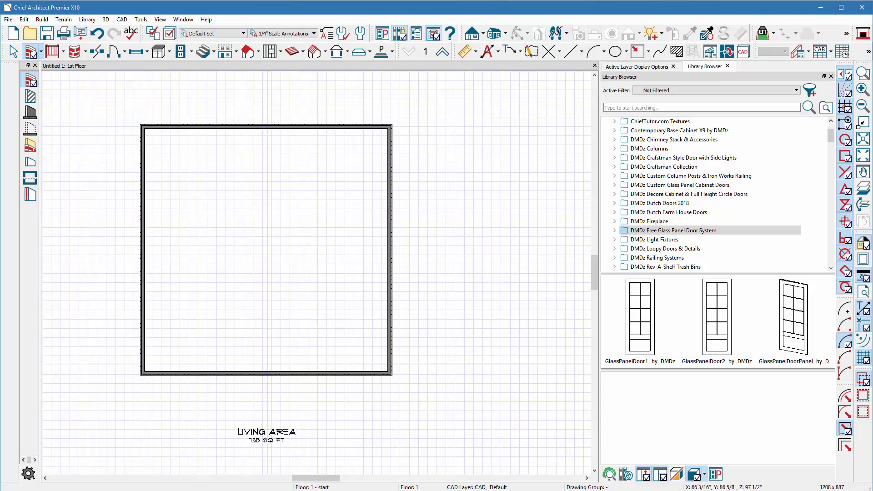
pyautogui.scroll(1, 263, 363)
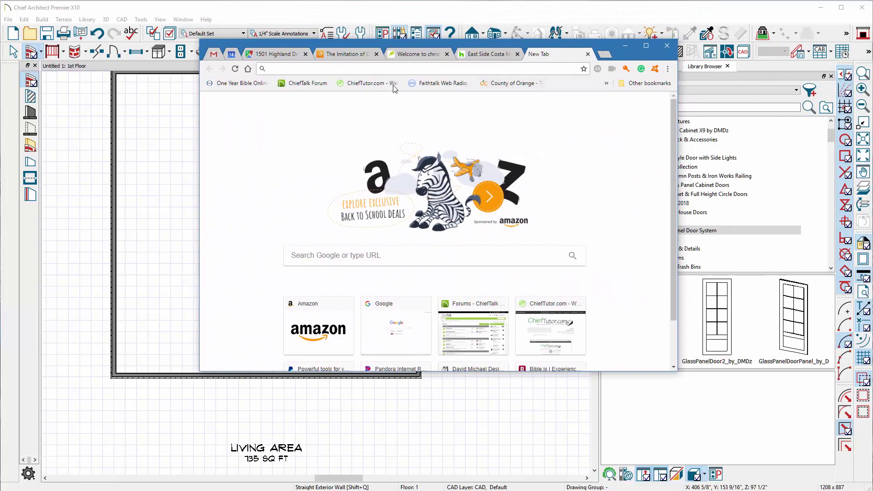
# - Open ChiefTutor.com in an enlarged window and log in to Symbols Page #1
pyautogui.click(369, 84)
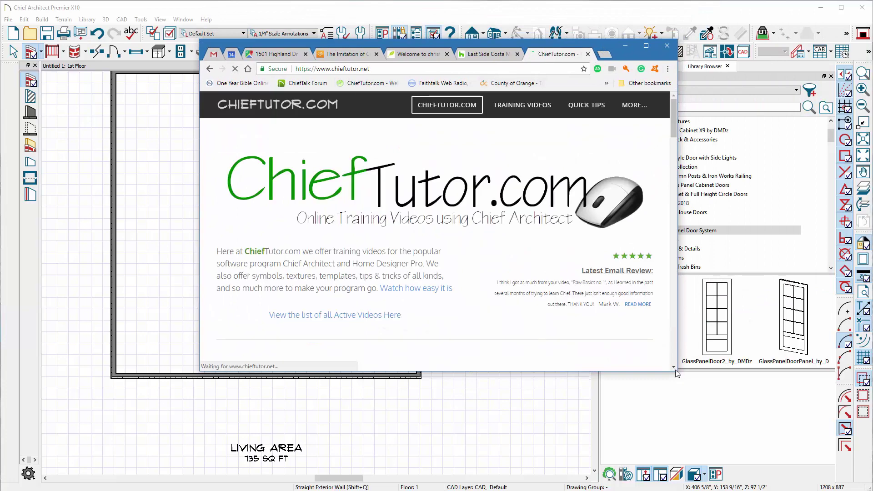
pyautogui.moveTo(677, 371); pyautogui.dragTo(857, 474)
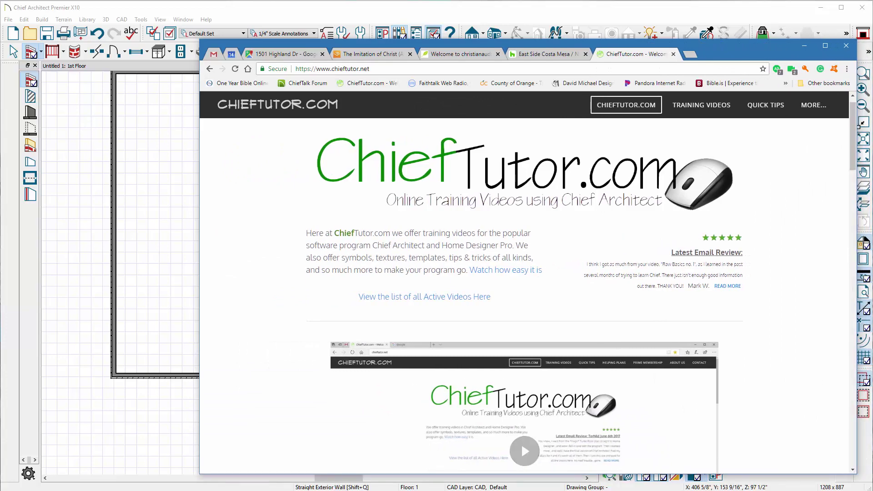
pyautogui.moveTo(200, 40); pyautogui.dragTo(57, 18)
pyautogui.scroll(-2, 249, 243)
pyautogui.scroll(-4, 249, 243)
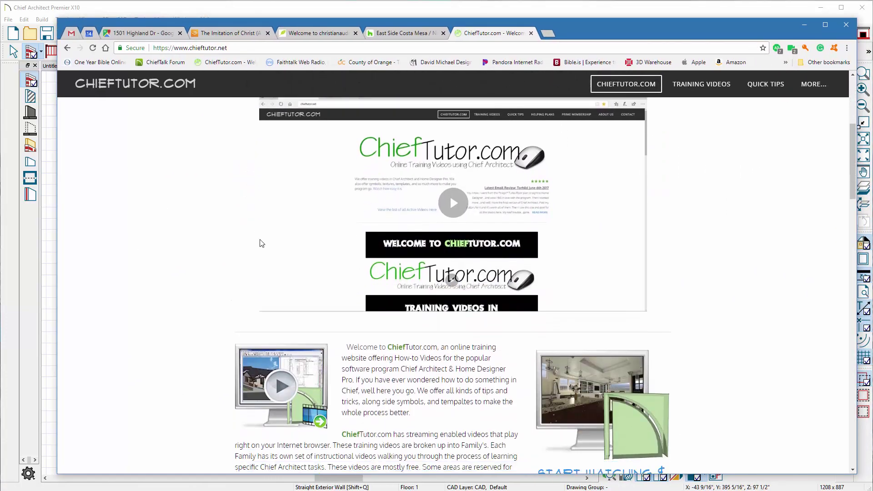
pyautogui.moveTo(705, 88)
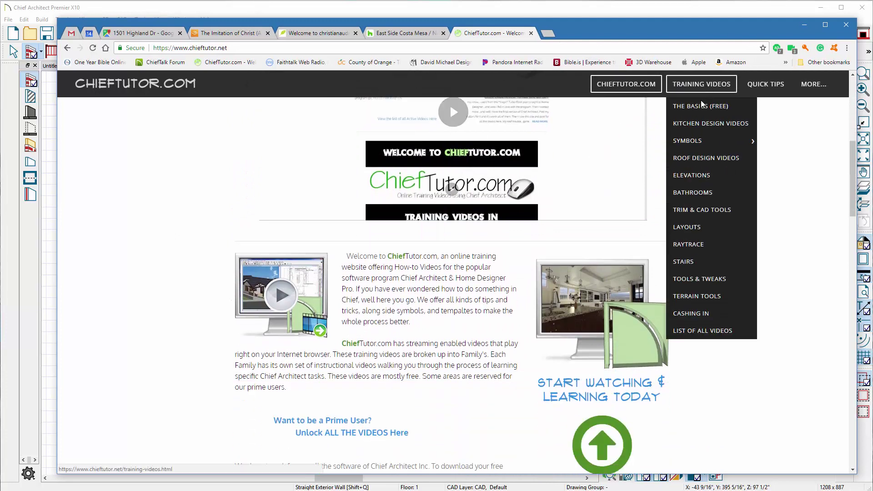
pyautogui.moveTo(693, 143)
pyautogui.click(768, 144)
pyautogui.click(526, 192)
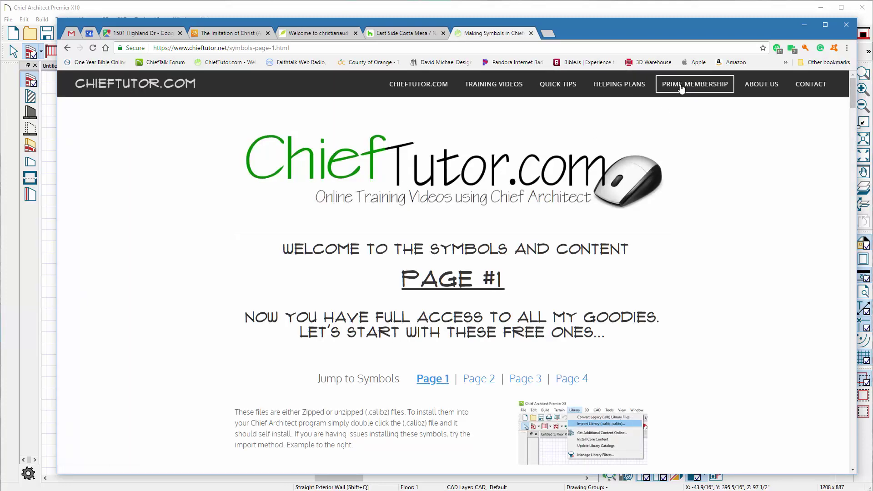
# - Scroll down through the Symbols Page #1 listings
pyautogui.scroll(-10, 347, 216)
pyautogui.scroll(-10, 231, 240)
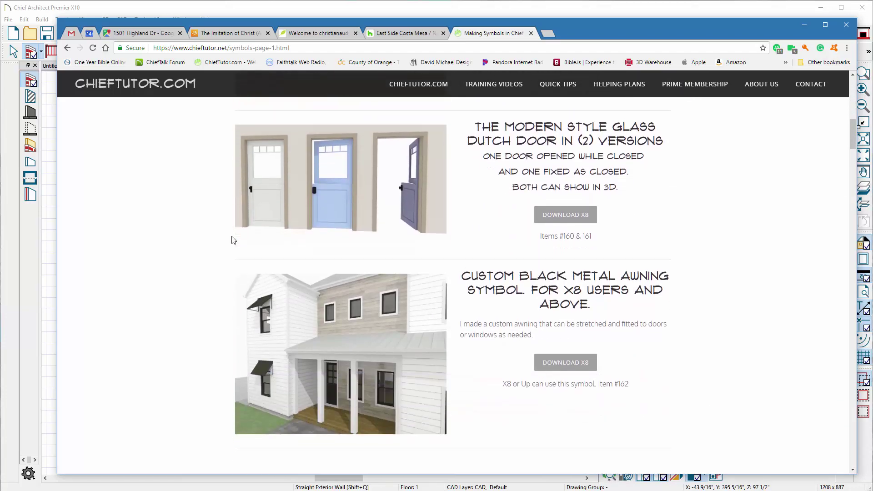
pyautogui.scroll(-15, 232, 239)
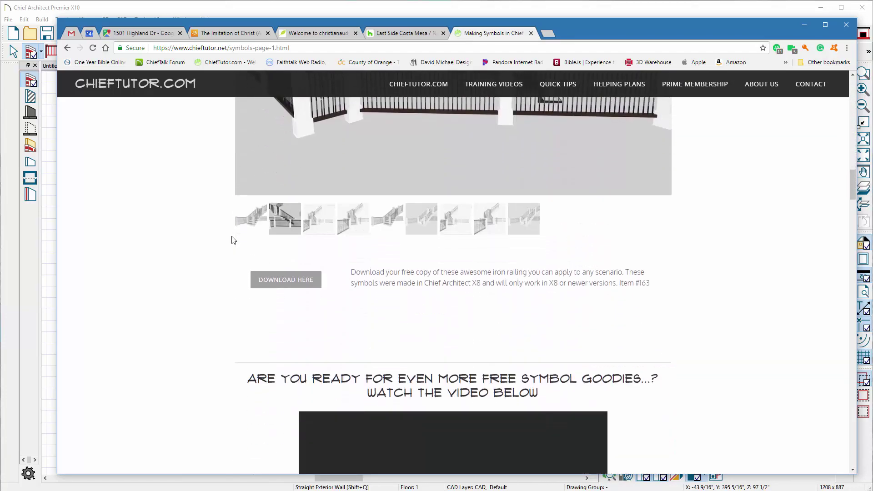
pyautogui.scroll(-10, 232, 239)
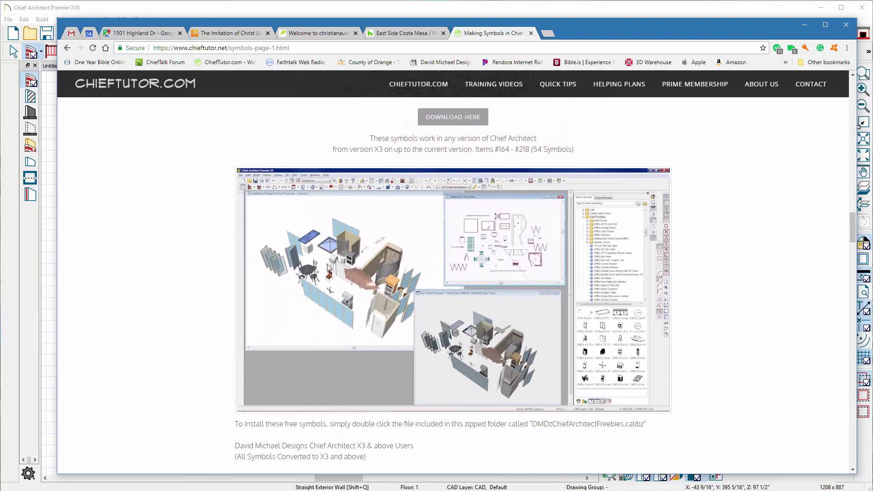
pyautogui.scroll(-15, 283, 277)
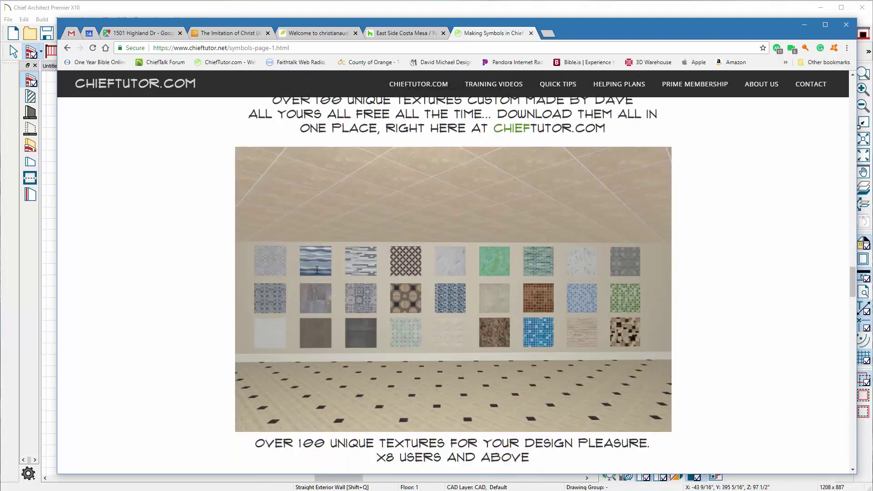
pyautogui.scroll(-13, 662, 288)
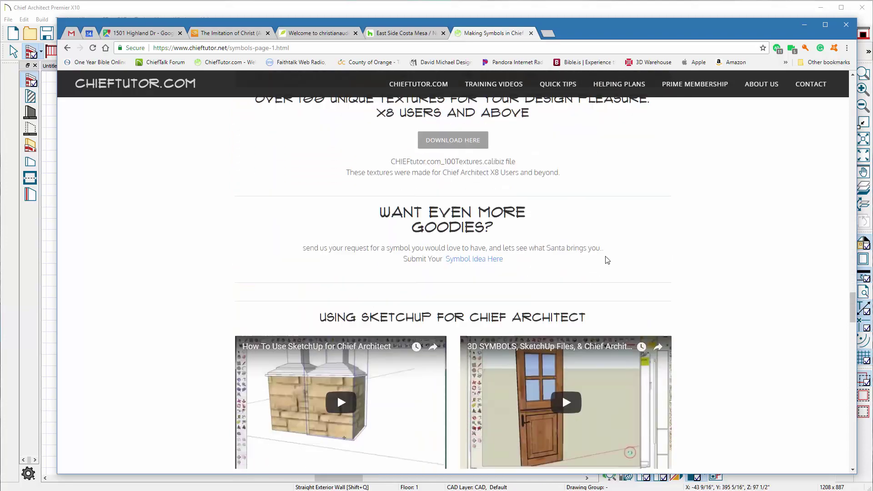
pyautogui.scroll(-9, 591, 254)
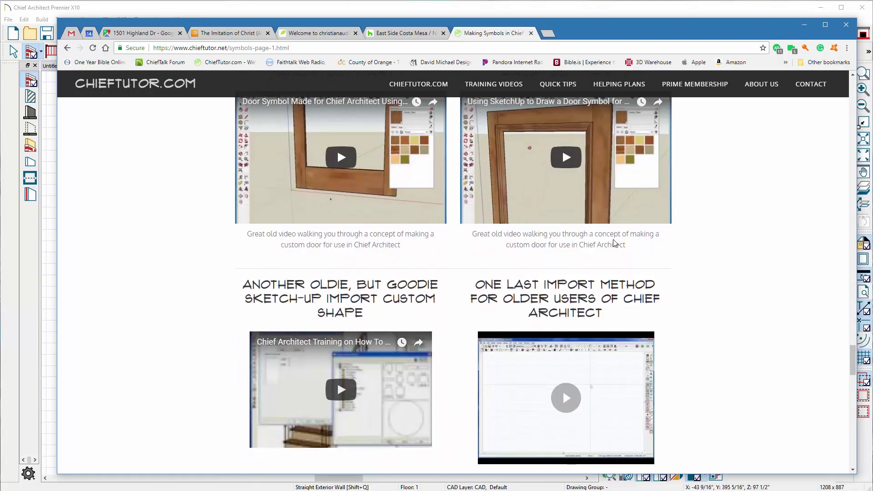
pyautogui.scroll(-18, 555, 223)
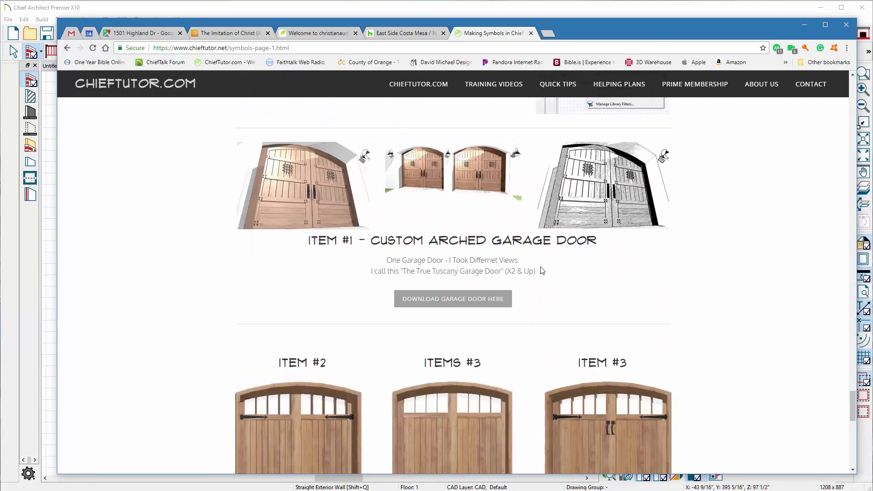
pyautogui.scroll(-5, 536, 278)
pyautogui.scroll(5, 524, 240)
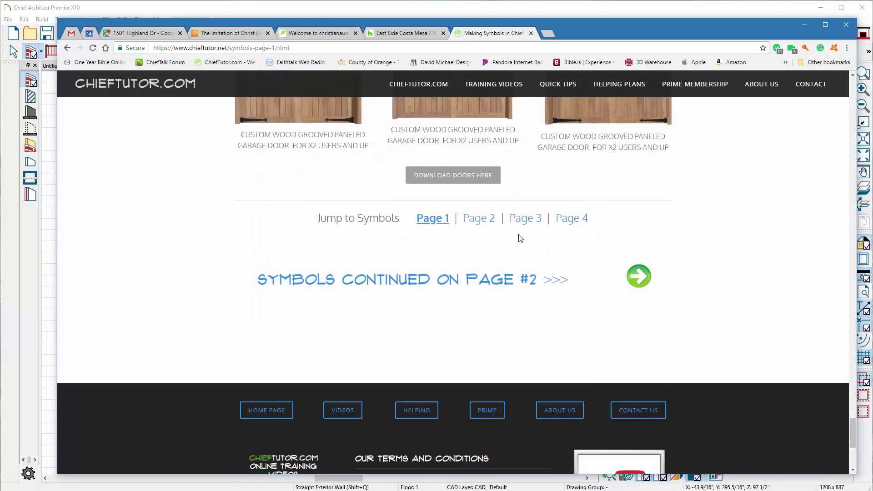
# - Open Symbols Page #2 and scroll through its free symbol downloads
pyautogui.click(474, 219)
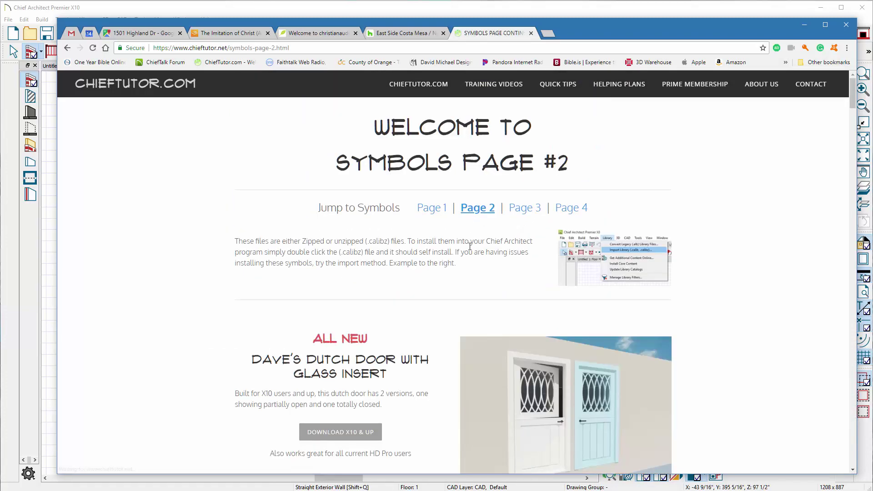
pyautogui.scroll(-3, 464, 251)
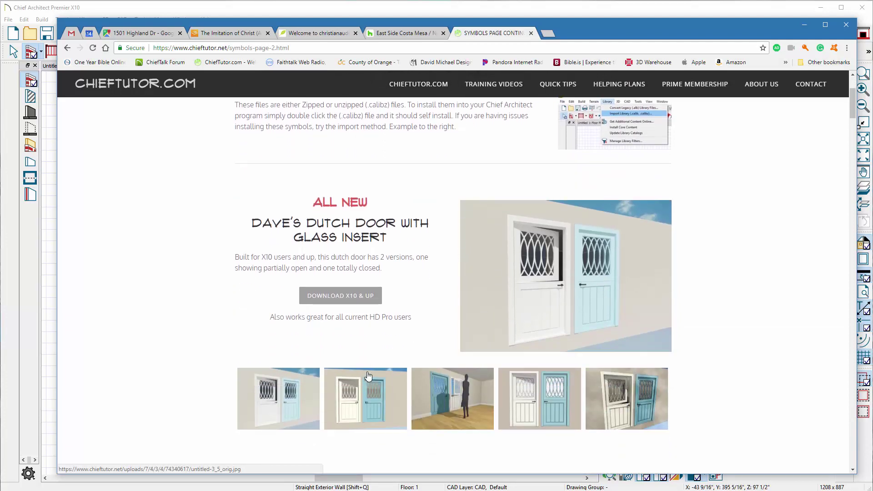
pyautogui.scroll(-5, 374, 354)
pyautogui.scroll(-2, 540, 334)
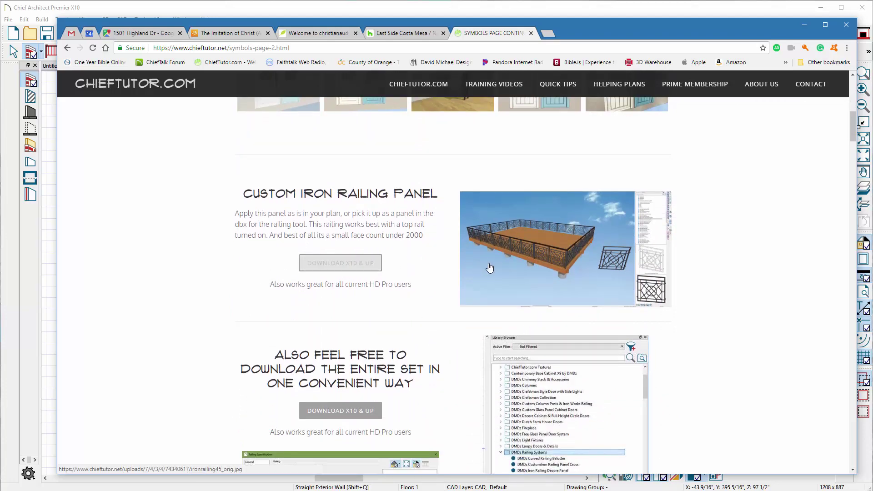
pyautogui.scroll(-4, 477, 295)
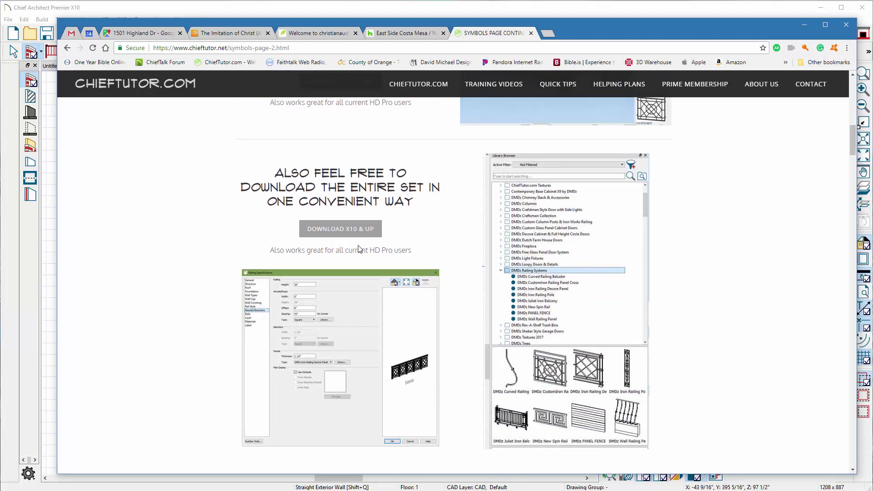
pyautogui.scroll(-7, 455, 291)
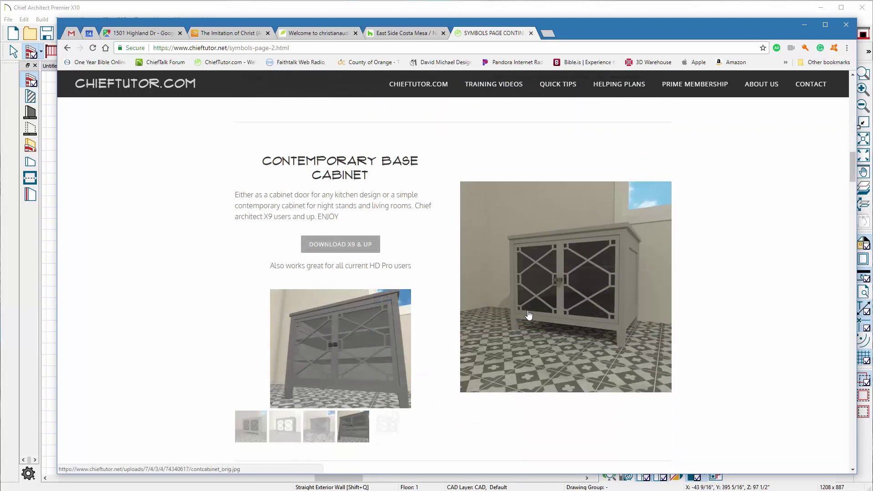
pyautogui.scroll(-1, 482, 291)
pyautogui.scroll(-1, 482, 291)
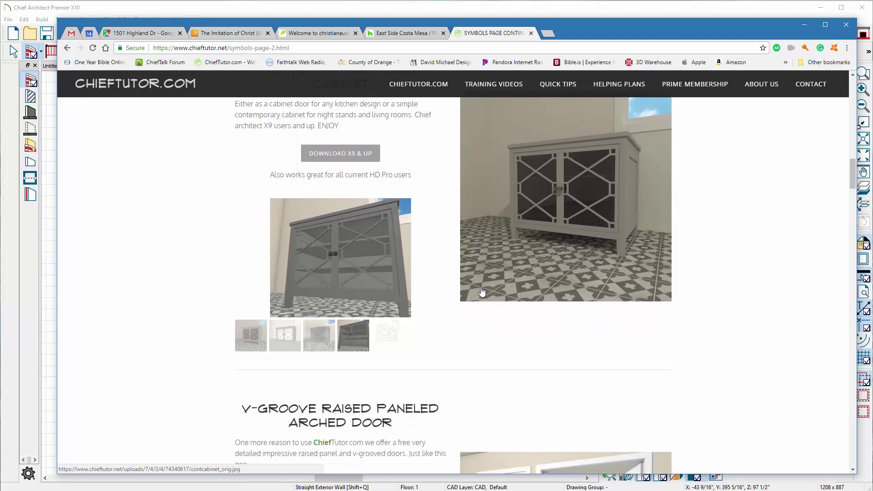
pyautogui.scroll(-5, 470, 288)
pyautogui.scroll(-8, 302, 320)
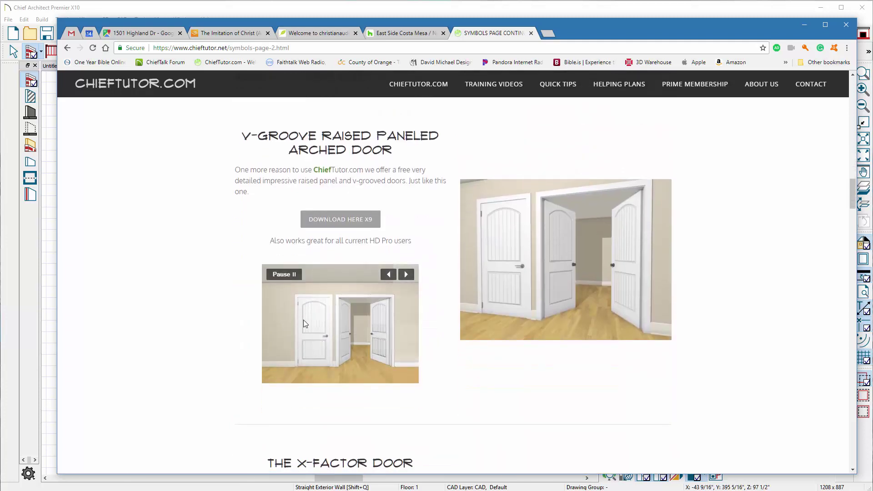
pyautogui.scroll(-11, 255, 325)
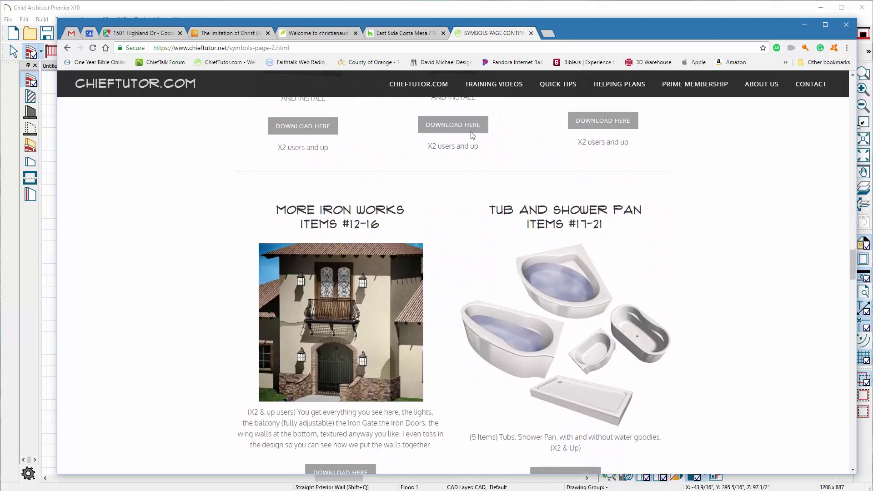
# - Go to Symbols Page 3 and browse its listings
pyautogui.moveTo(490, 86)
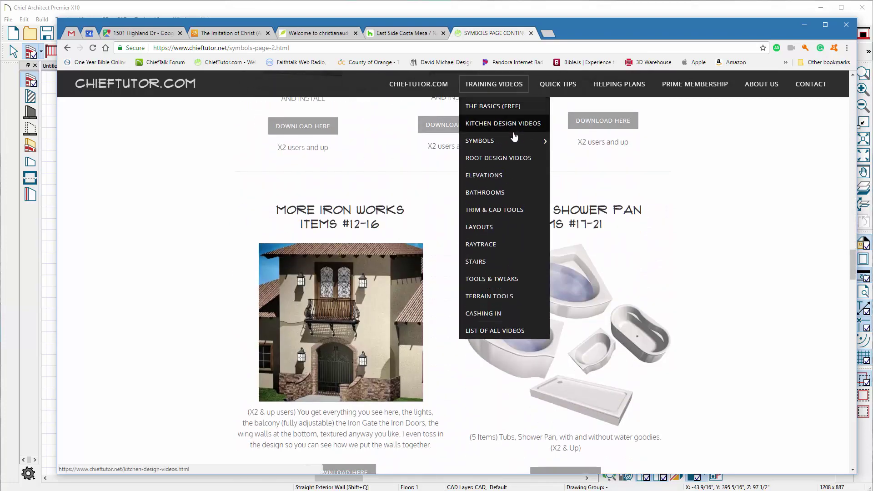
pyautogui.moveTo(538, 147)
pyautogui.click(580, 177)
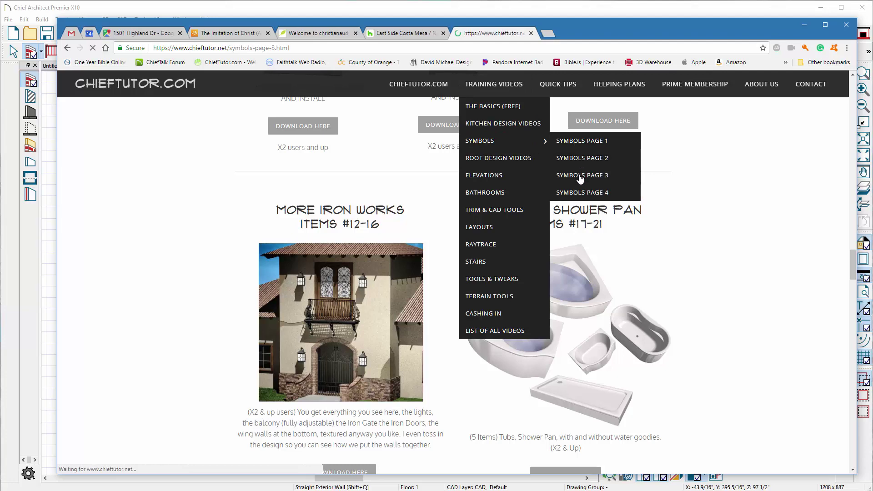
pyautogui.scroll(-5, 226, 264)
pyautogui.scroll(-10, 203, 268)
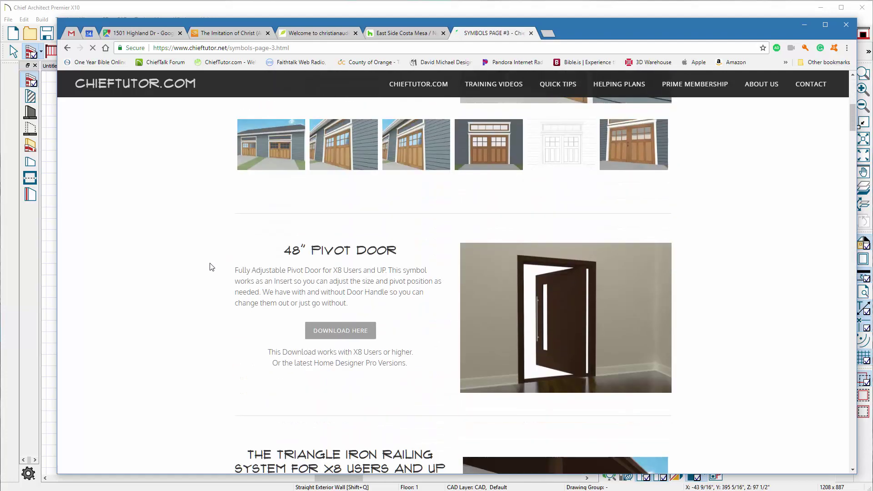
pyautogui.scroll(-13, 201, 268)
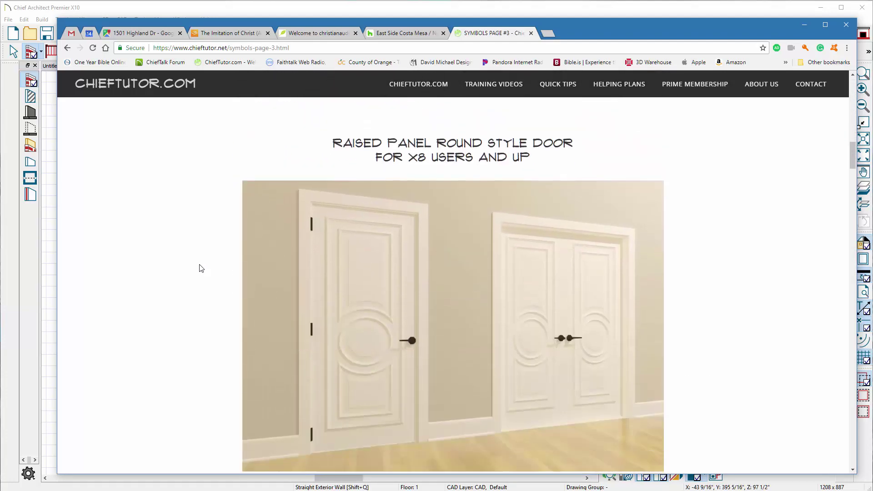
pyautogui.scroll(-12, 202, 268)
# - Open the Roof Design Videos page and scroll through it
pyautogui.moveTo(500, 89)
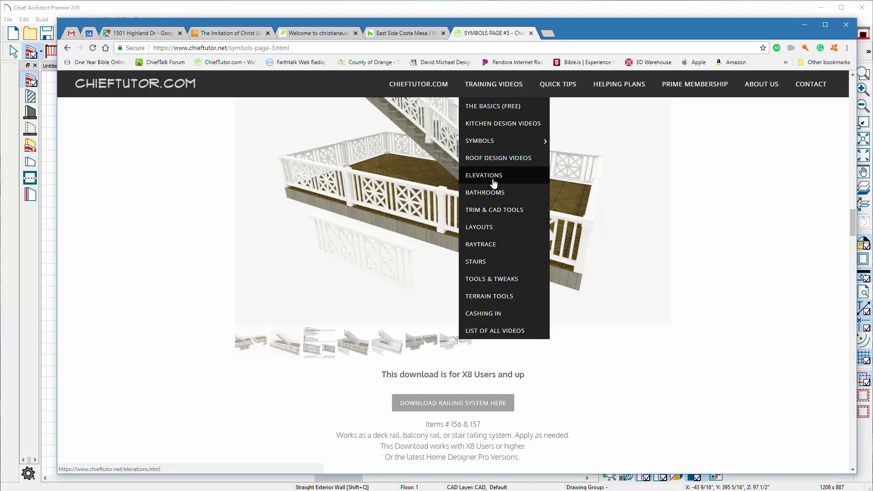
pyautogui.click(499, 160)
pyautogui.scroll(-2, 207, 282)
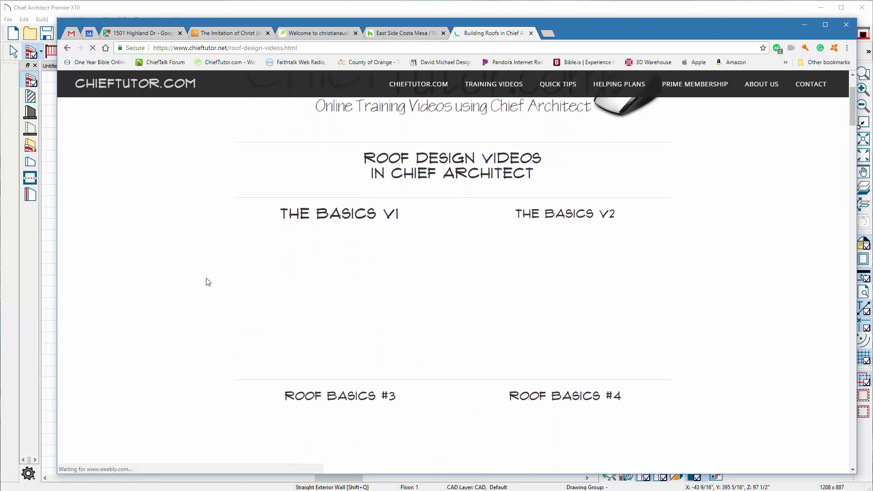
pyautogui.scroll(-15, 169, 291)
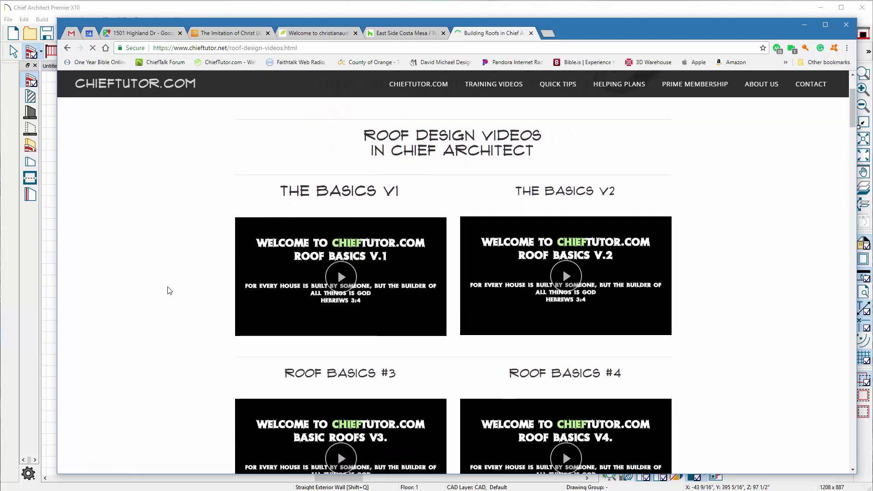
pyautogui.scroll(-2, 169, 290)
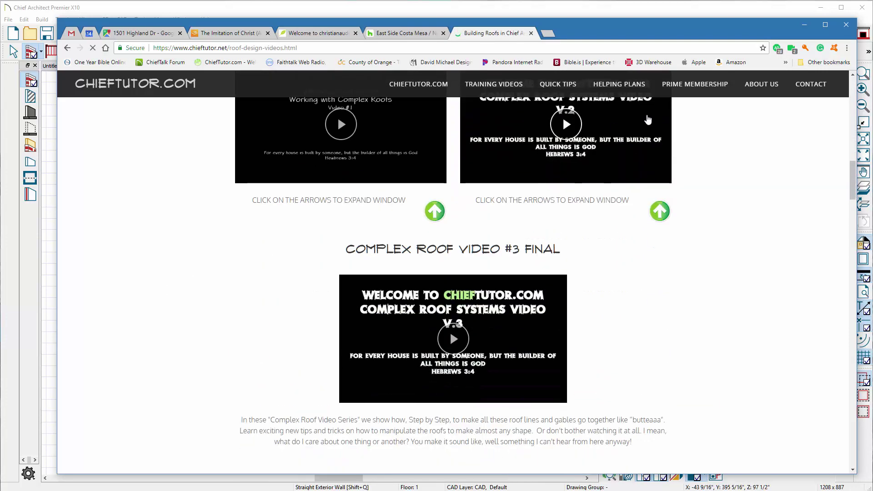
# - Return to the plan and place a doorway in the room's bottom wall
pyautogui.click(804, 25)
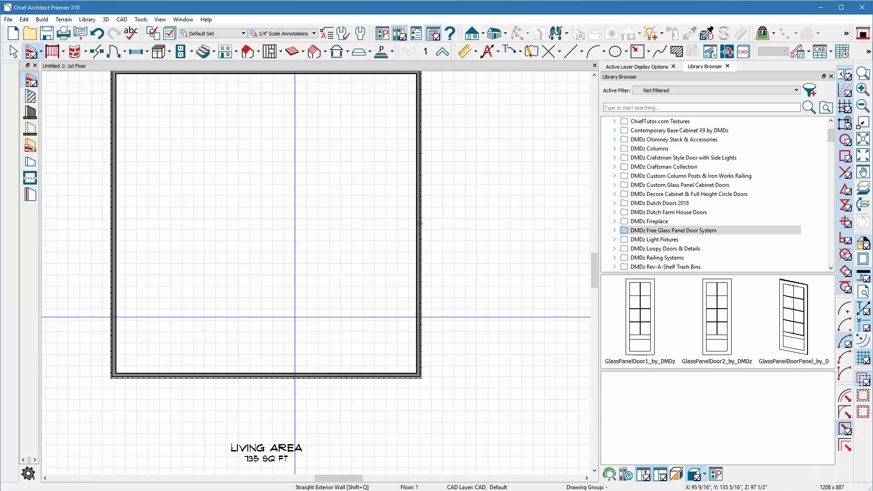
pyautogui.scroll(-1, 294, 322)
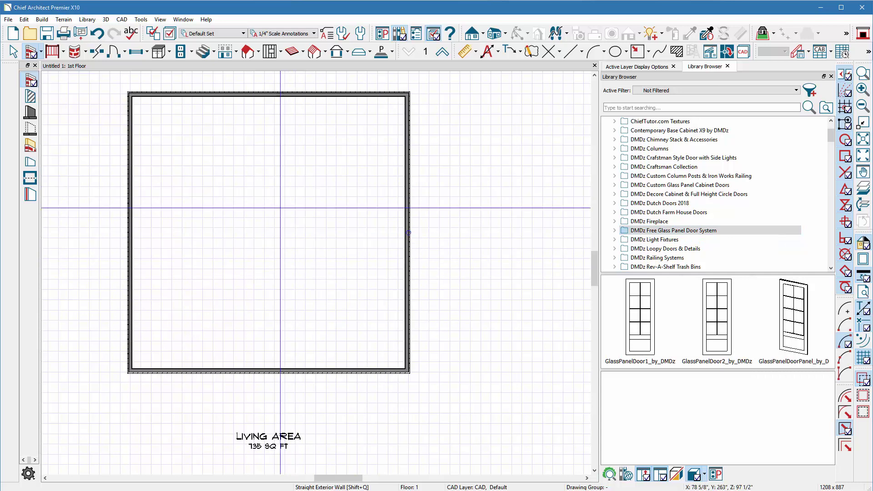
pyautogui.click(127, 55)
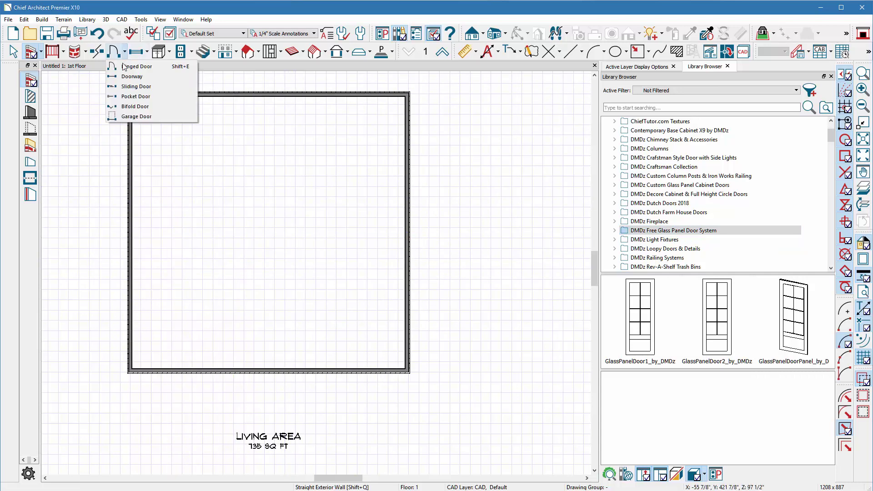
pyautogui.click(136, 75)
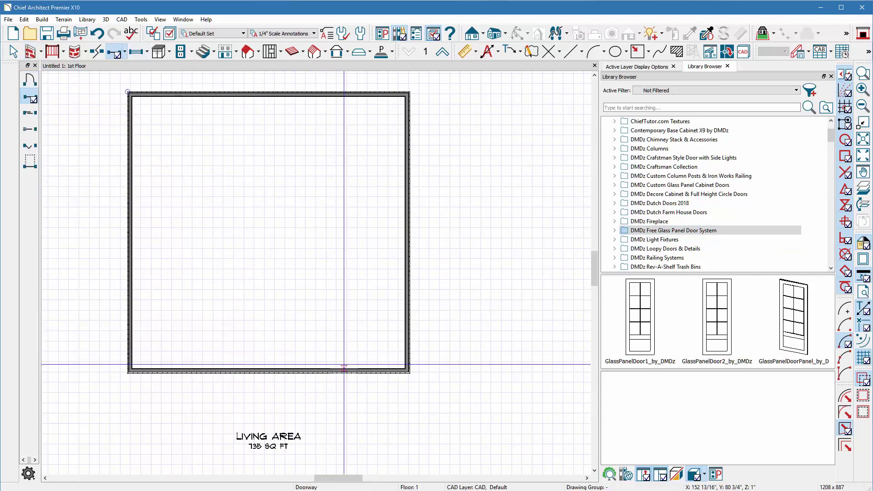
pyautogui.click(355, 370)
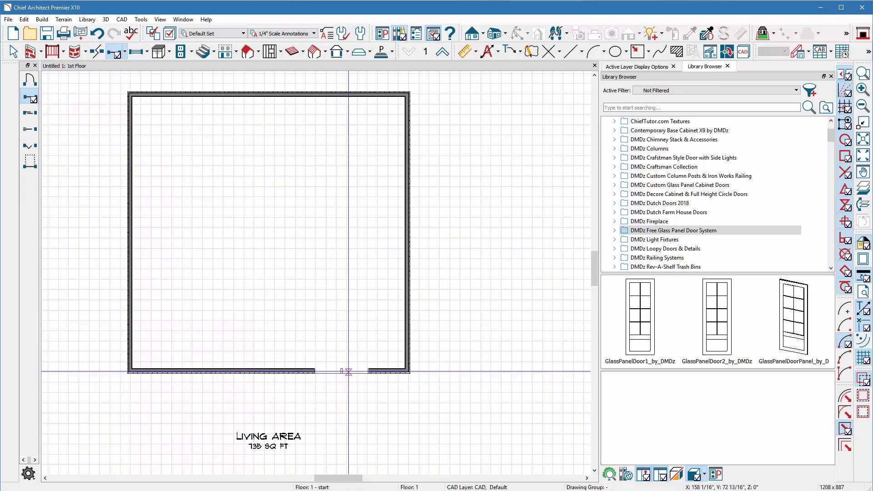
# - Stretch the doorway's left end to 18'-4" wide, leaving 4'-11" and 3'-11" wall stubs
pyautogui.scroll(4, 346, 370)
pyautogui.press('space')
pyautogui.click(328, 360)
pyautogui.scroll(-3, 319, 359)
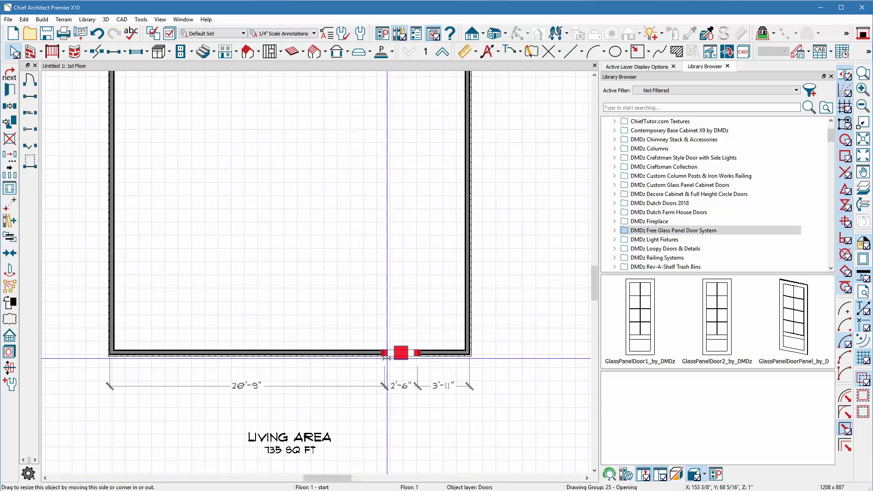
pyautogui.moveTo(386, 358); pyautogui.dragTo(174, 360)
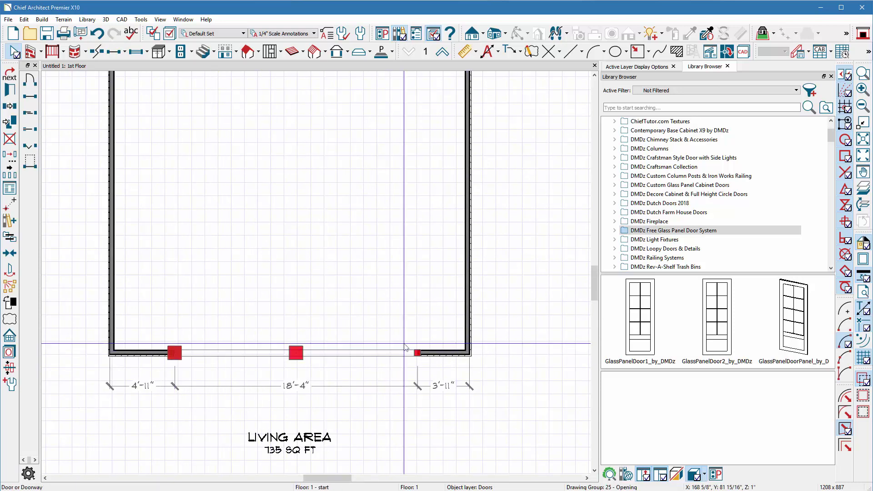
# - Place GlassPanelDoorPanel_by_DMDz from the DMDz library into the opening and view it in 3D
pyautogui.doubleClick(676, 232)
pyautogui.click(677, 258)
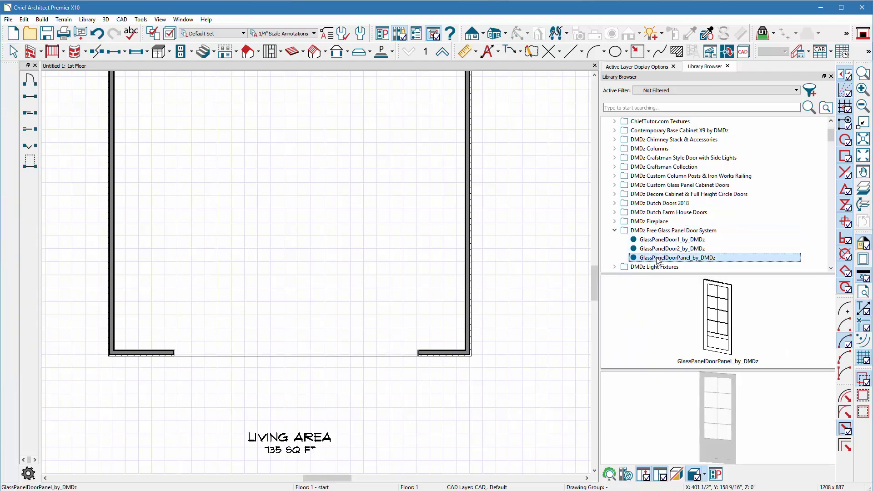
pyautogui.scroll(5, 395, 371)
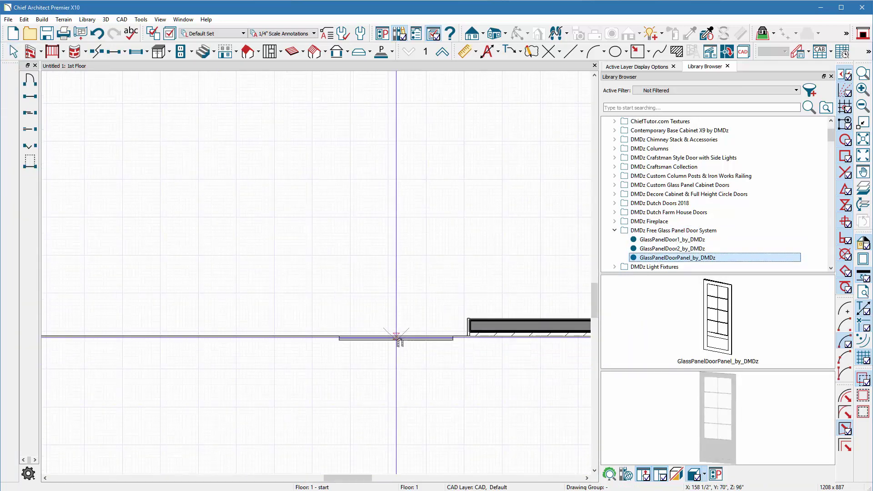
pyautogui.click(413, 338)
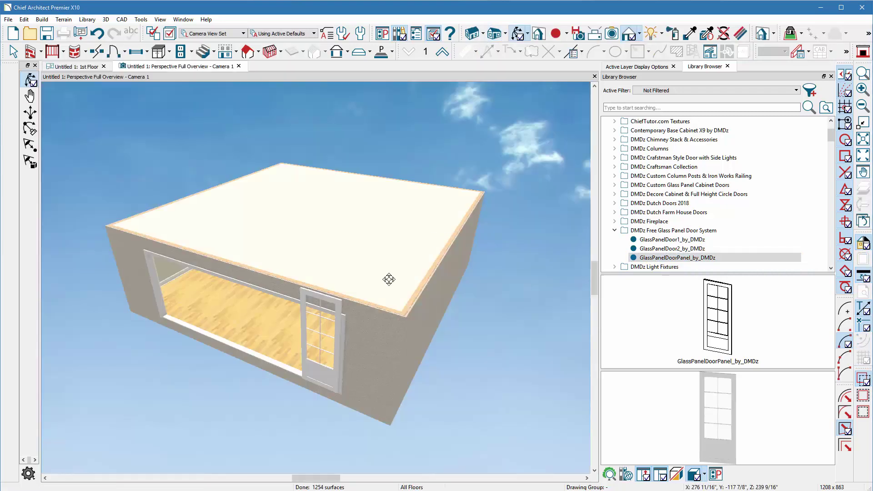
pyautogui.moveTo(374, 293); pyautogui.dragTo(285, 208)
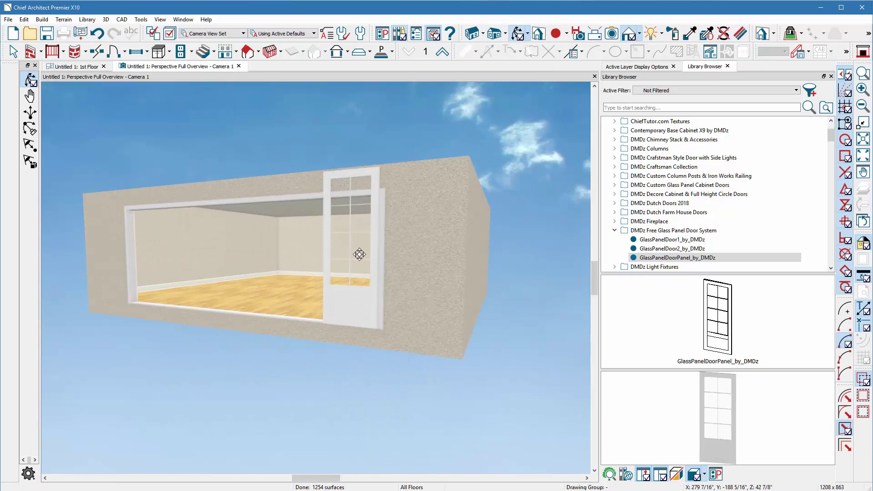
pyautogui.scroll(5, 360, 254)
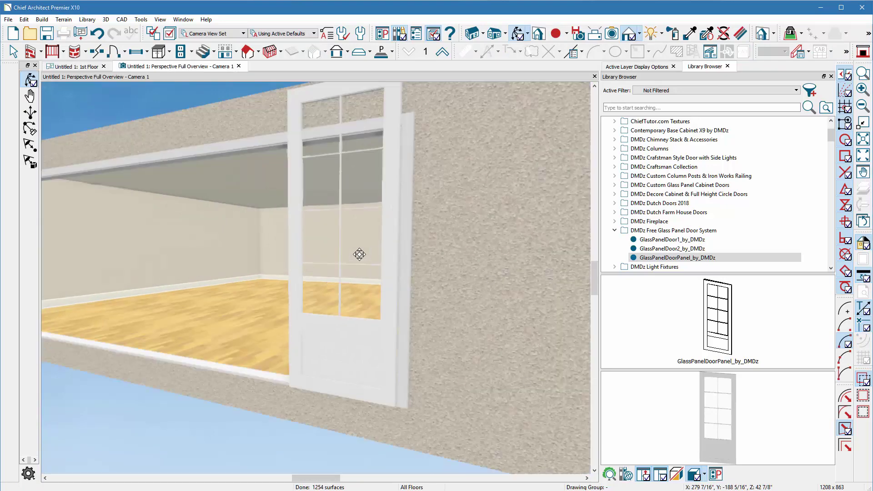
# - Select the glass door panel in 3D and set it to 80" high by 30" wide
pyautogui.press('space')
pyautogui.click(340, 310)
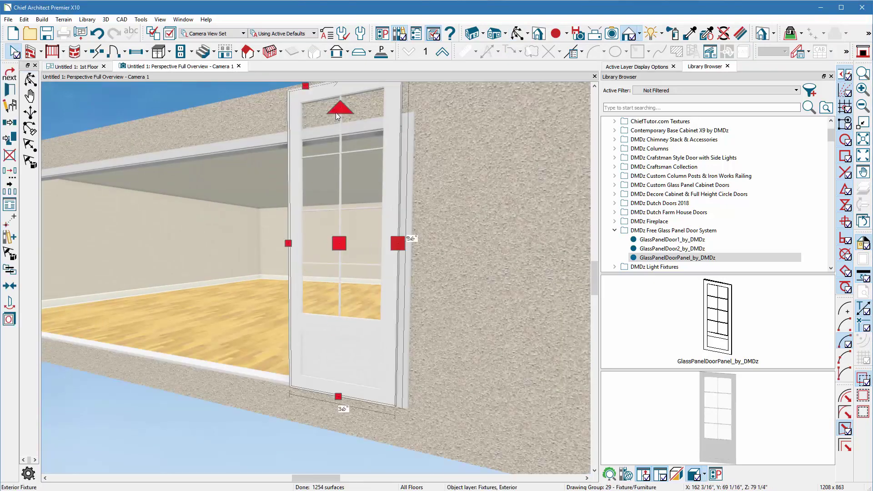
pyautogui.scroll(-3, 332, 181)
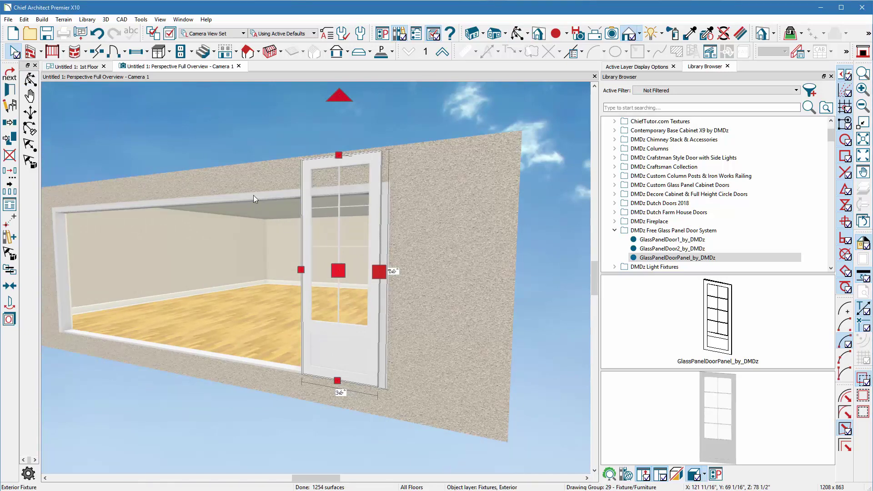
pyautogui.doubleClick(328, 164)
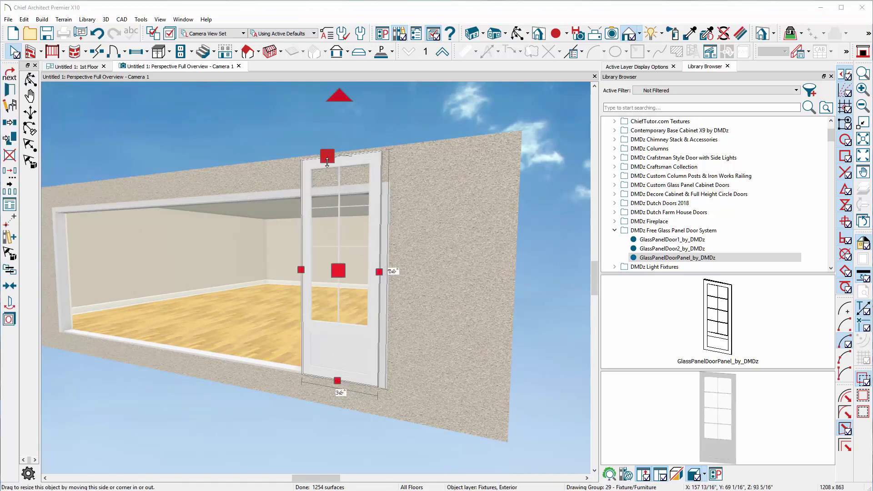
pyautogui.hotkey('ctrl', 'a')
pyautogui.press('Tab')
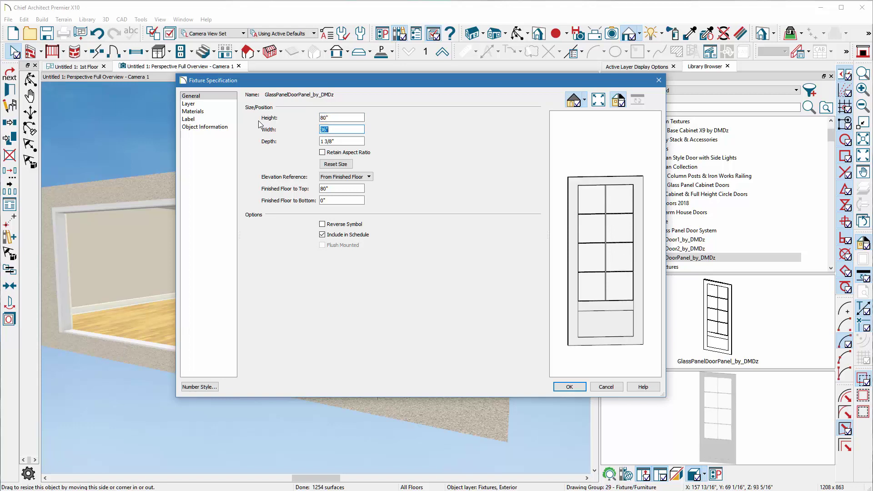
pyautogui.press('Tab')
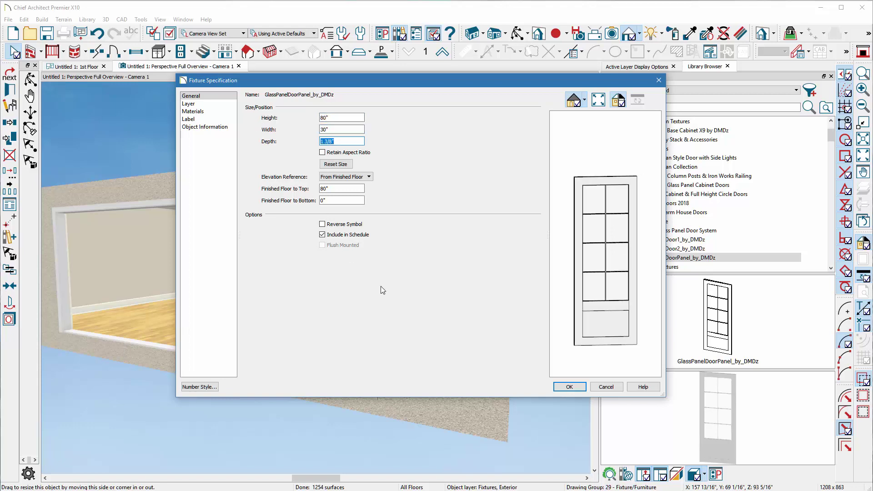
pyautogui.click(570, 387)
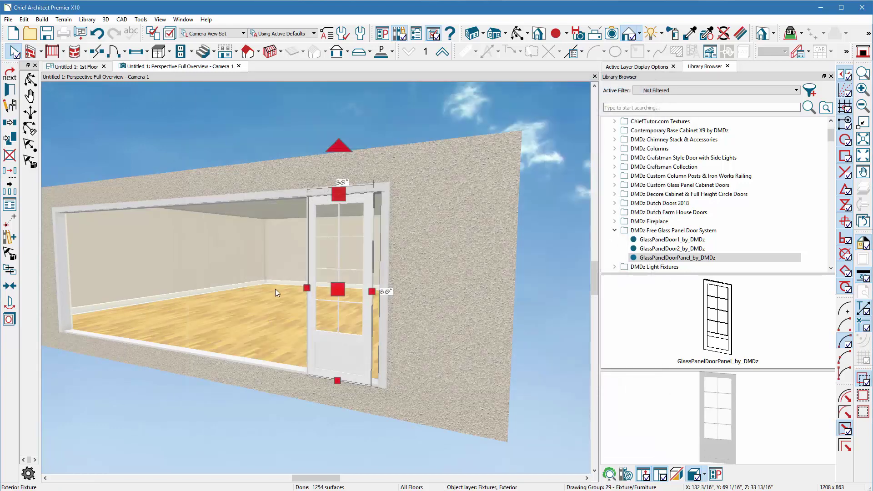
pyautogui.scroll(2, 276, 289)
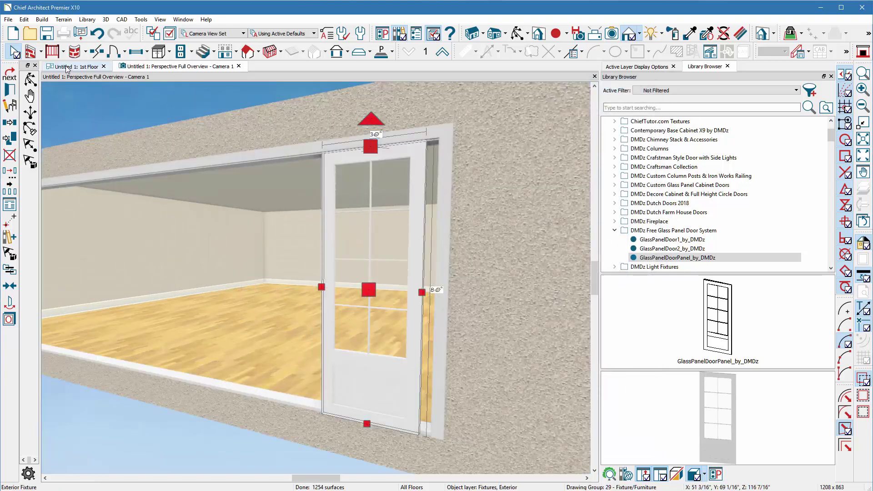
# - In the floor plan, move the glass panel to the right end of the opening
pyautogui.click(66, 67)
pyautogui.moveTo(450, 400); pyautogui.dragTo(403, 320, button='middle')
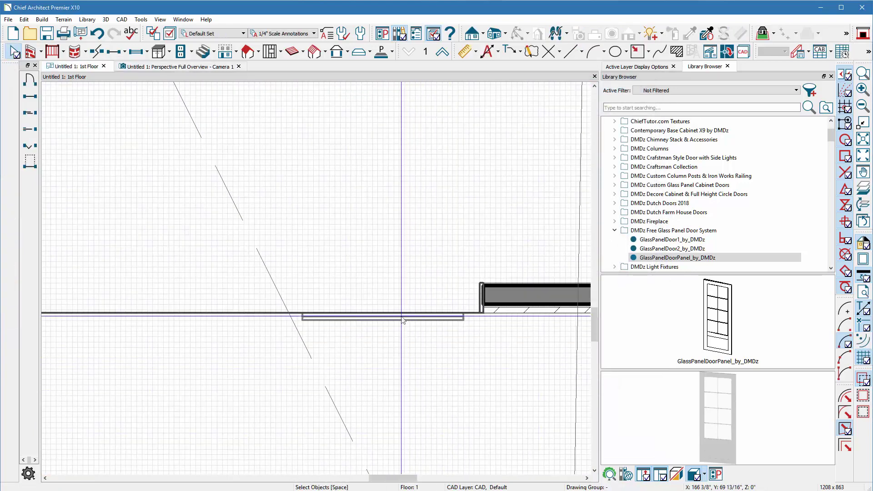
pyautogui.click(403, 320)
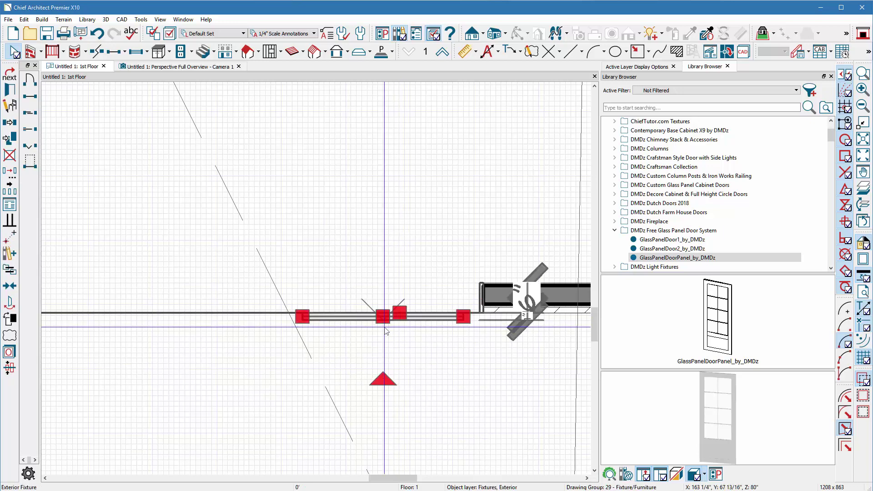
pyautogui.moveTo(383, 316); pyautogui.dragTo(398, 300)
pyautogui.scroll(-4, 326, 339)
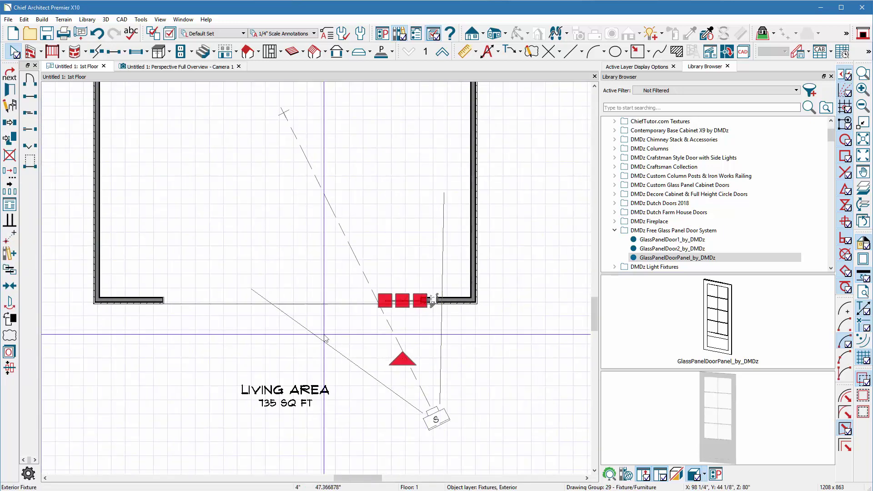
pyautogui.scroll(2, 326, 339)
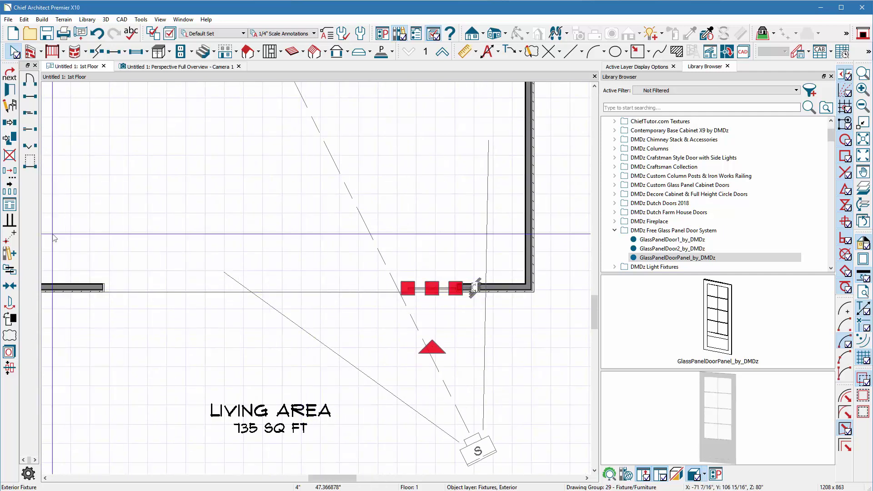
# - Copy the panel across the opening at a 30" offset and resize the doorway to 17'-6"
pyautogui.click(12, 192)
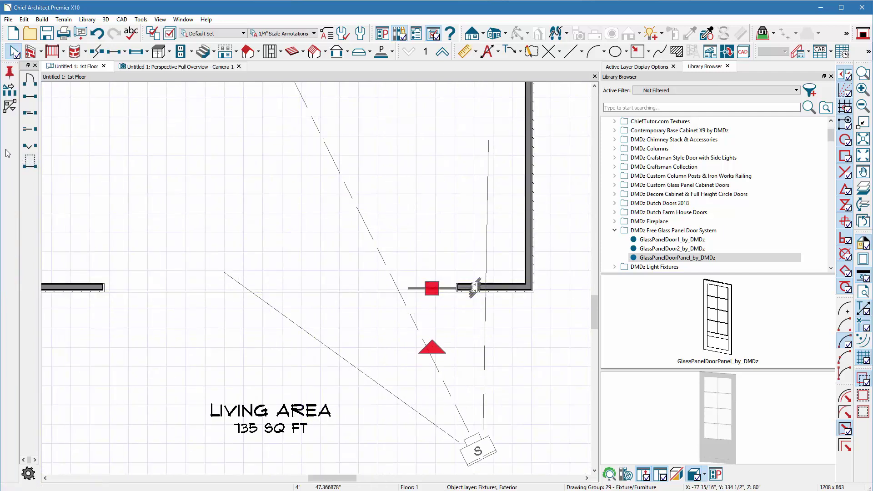
pyautogui.doubleClick(10, 93)
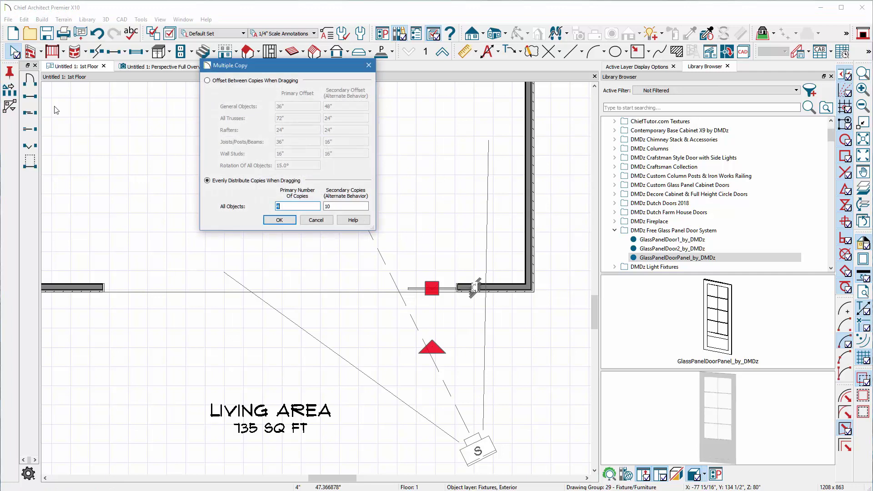
pyautogui.click(207, 80)
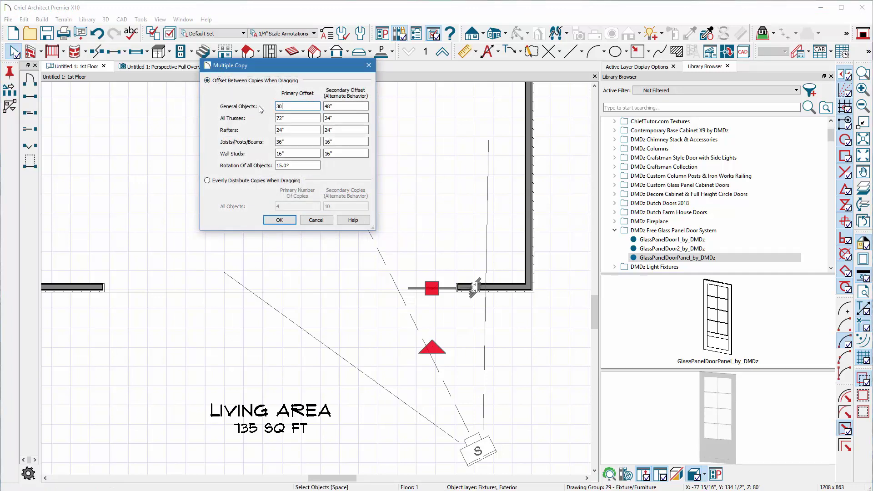
pyautogui.click(279, 220)
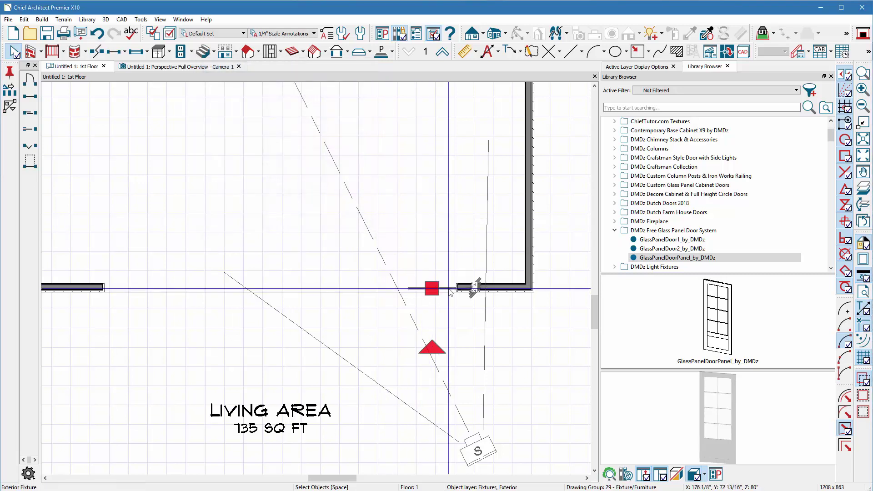
pyautogui.moveTo(431, 288); pyautogui.dragTo(136, 312)
pyautogui.scroll(5, 136, 291)
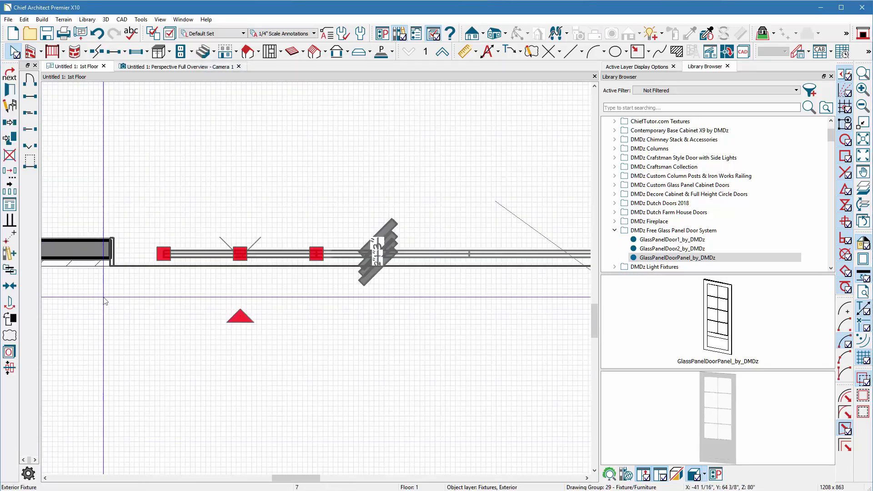
pyautogui.moveTo(113, 252); pyautogui.dragTo(163, 253)
pyautogui.scroll(-4, 159, 245)
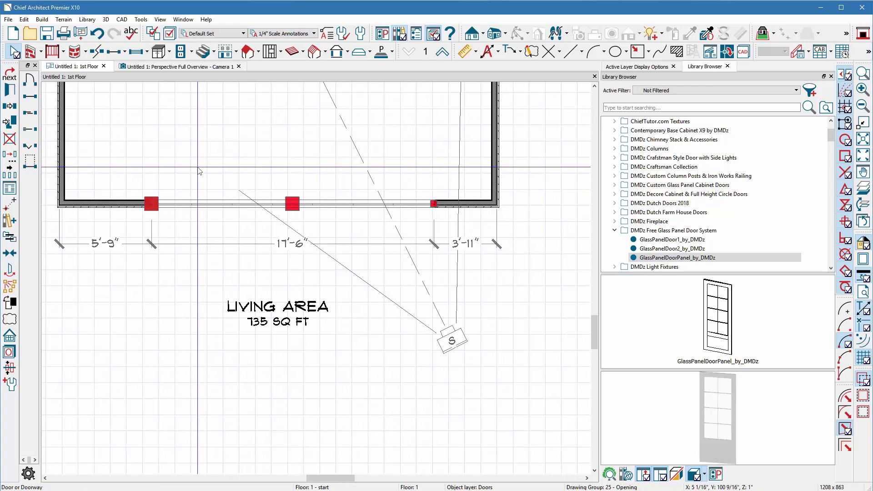
# - Put the seven glass panels on a new copied layer named 'Fixtures, Exterior CLOSED'
pyautogui.click(204, 66)
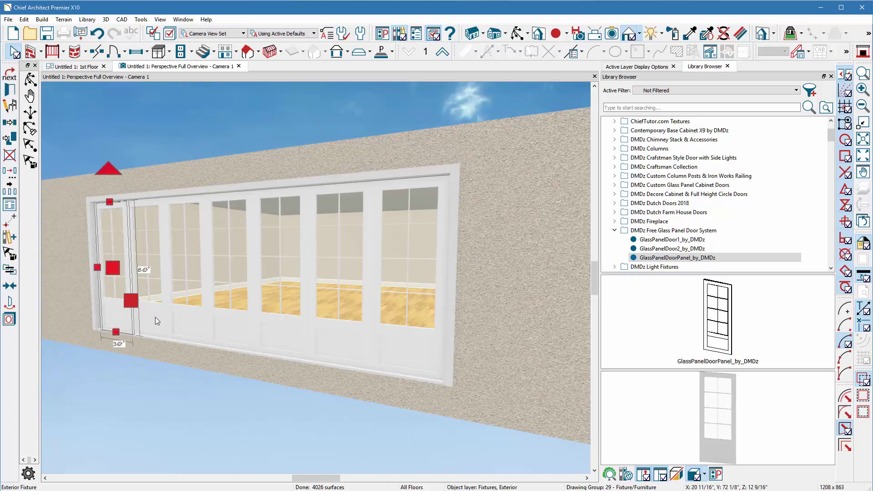
pyautogui.click(281, 326)
pyautogui.click(11, 74)
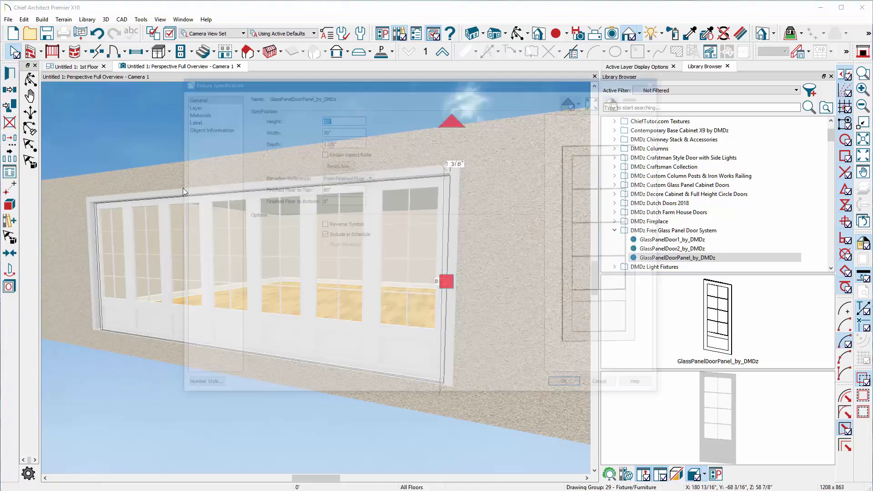
pyautogui.click(202, 105)
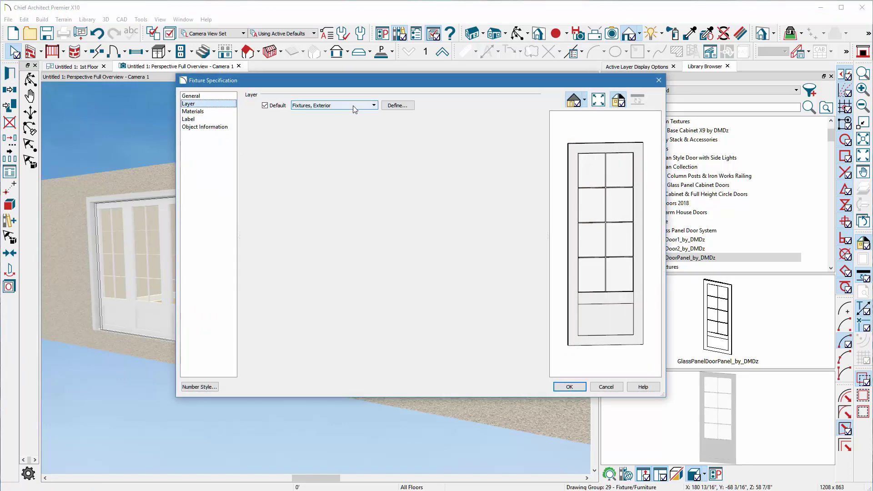
pyautogui.click(393, 106)
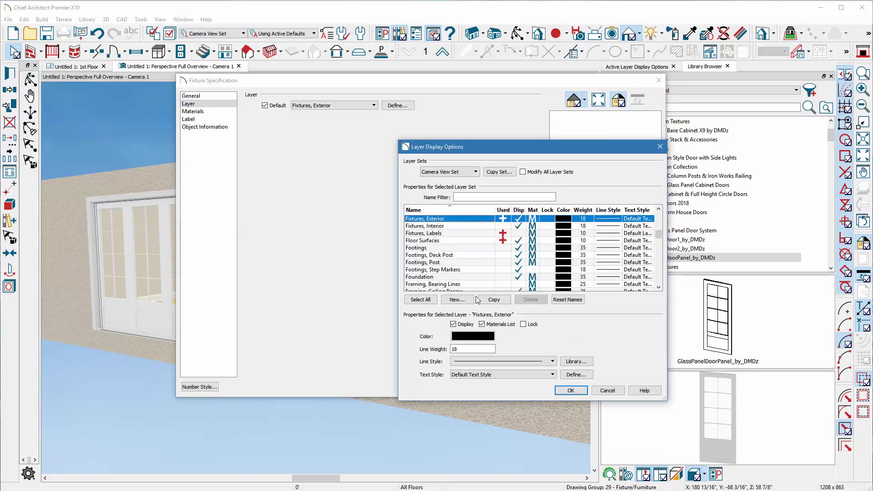
pyautogui.click(494, 300)
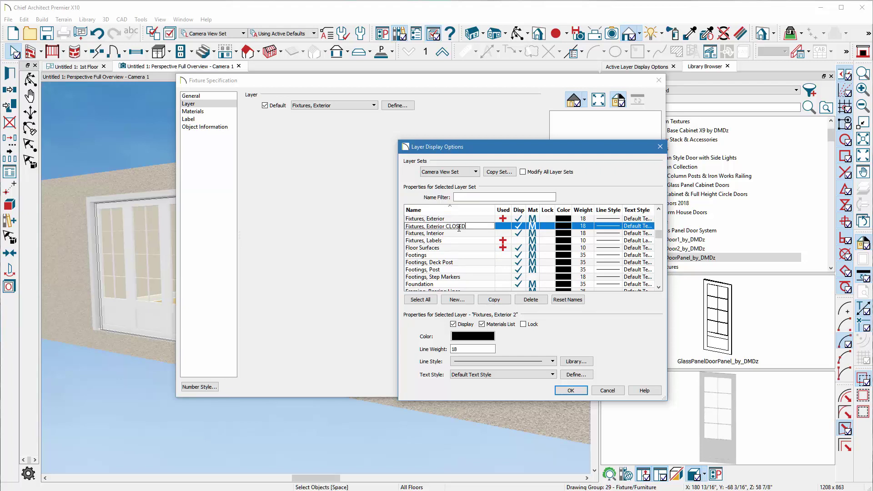
pyautogui.press('Return')
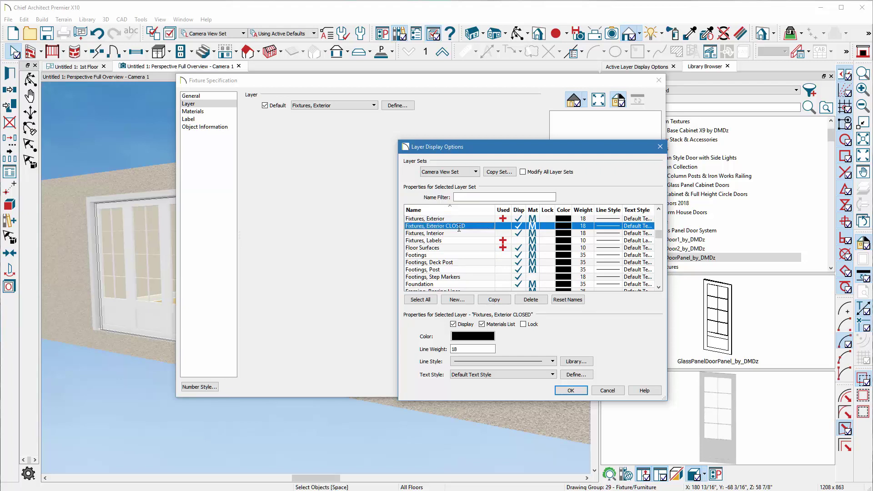
pyautogui.click(570, 390)
pyautogui.click(566, 386)
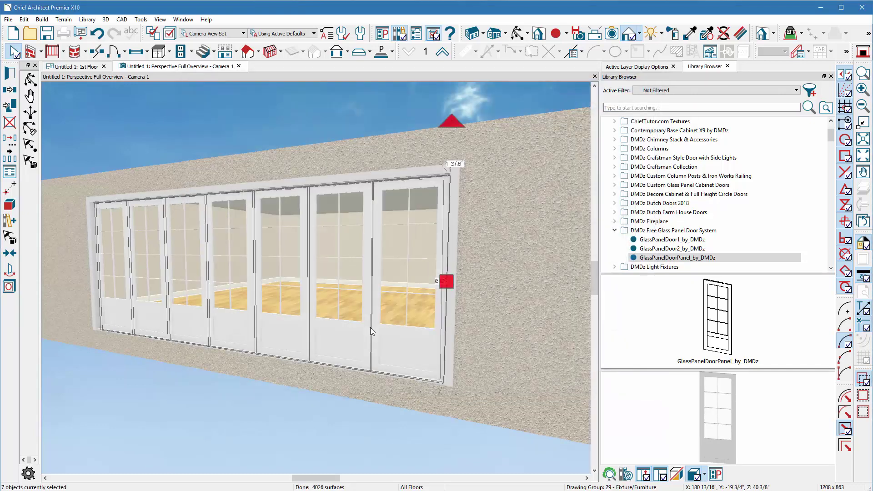
# - In the floor plan, drag one glass door panel out of the opening to below the wall
pyautogui.click(85, 69)
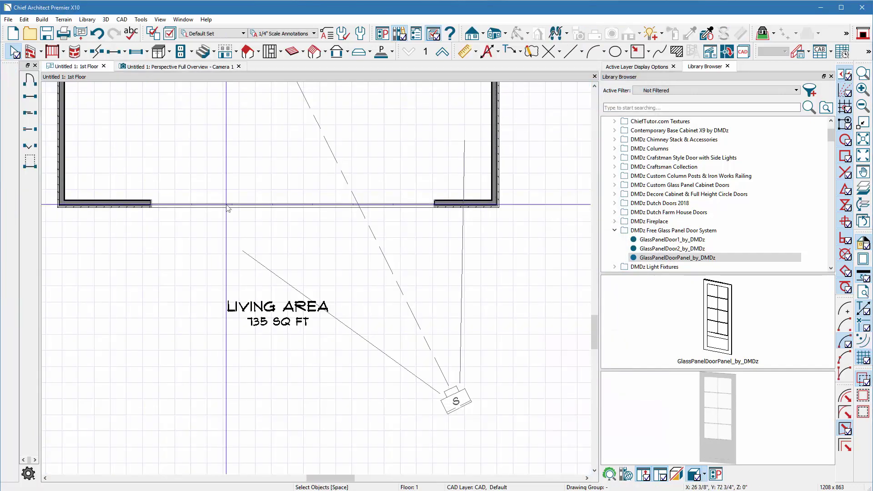
pyautogui.scroll(-2, 425, 376)
pyautogui.scroll(1, 425, 313)
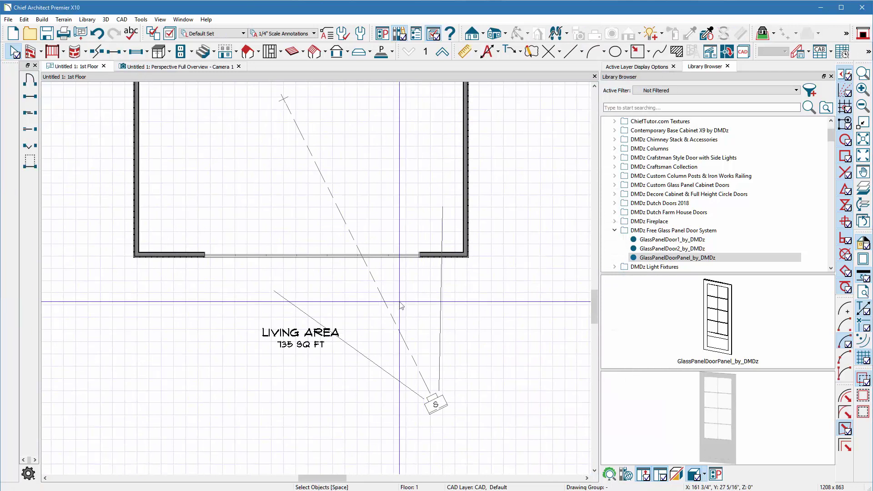
pyautogui.scroll(1, 410, 227)
pyautogui.click(410, 227)
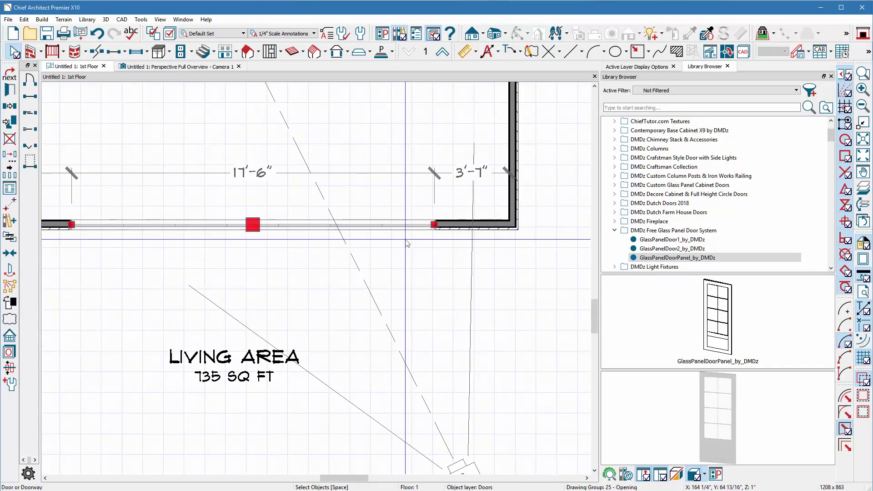
pyautogui.click(408, 226)
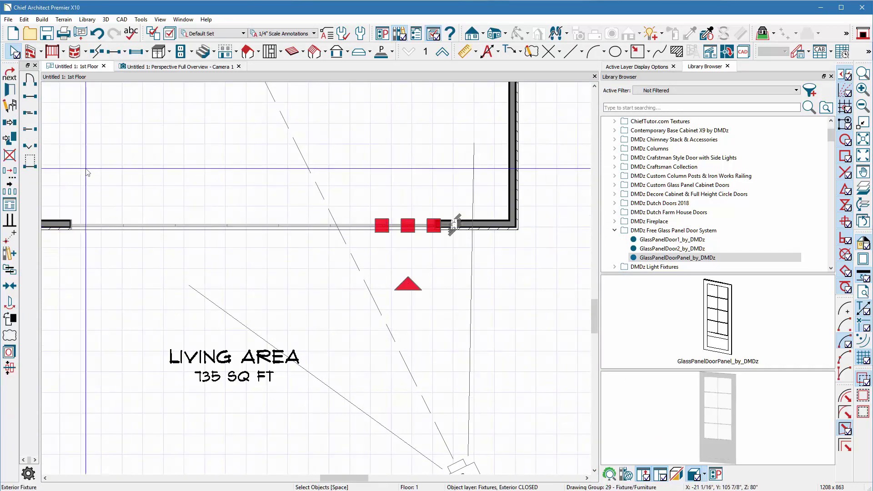
pyautogui.moveTo(407, 226); pyautogui.dragTo(410, 271)
# - Assign the pulled-out glass panel to a new 'Fixtures, Exterior open' layer copied from the CLOSED layer
pyautogui.doubleClick(408, 268)
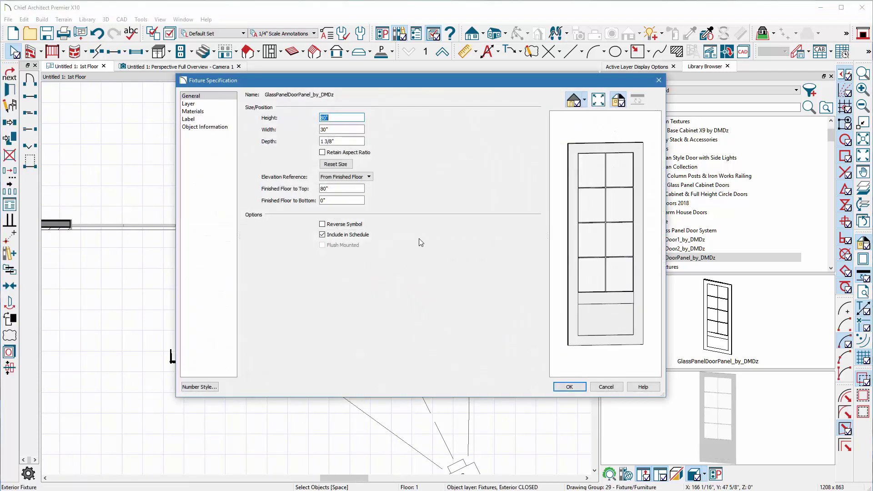
pyautogui.click(188, 104)
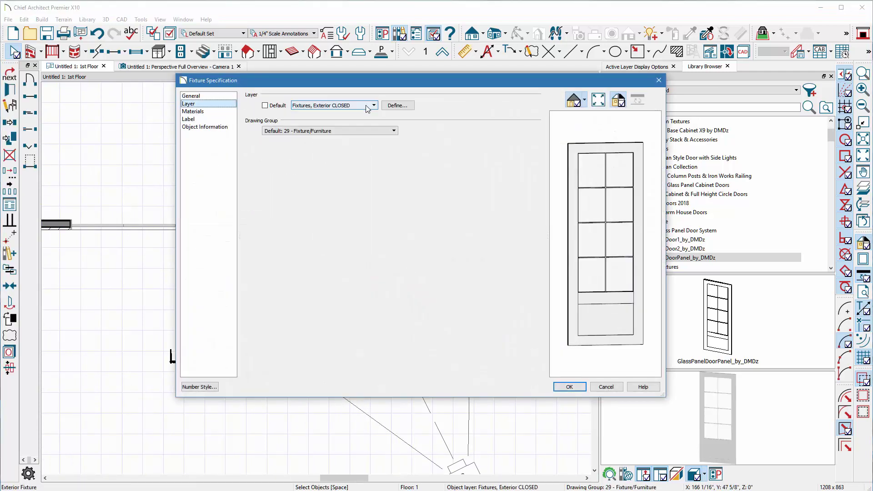
pyautogui.click(398, 105)
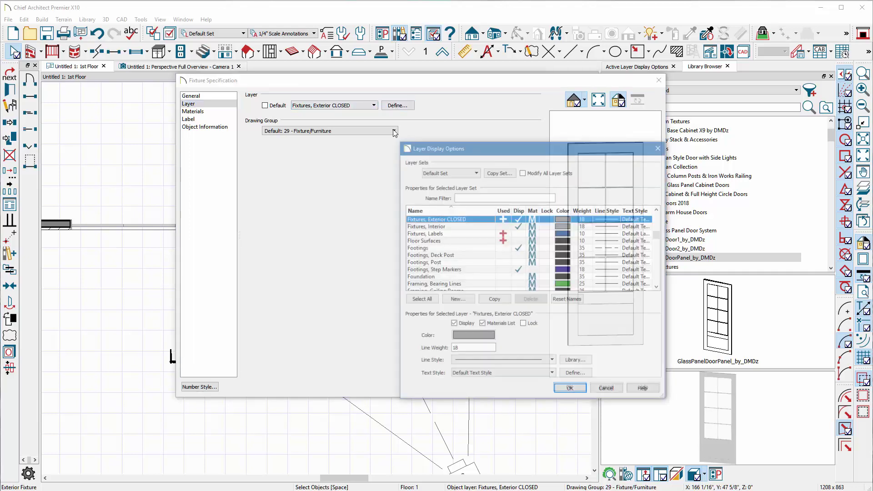
pyautogui.click(492, 300)
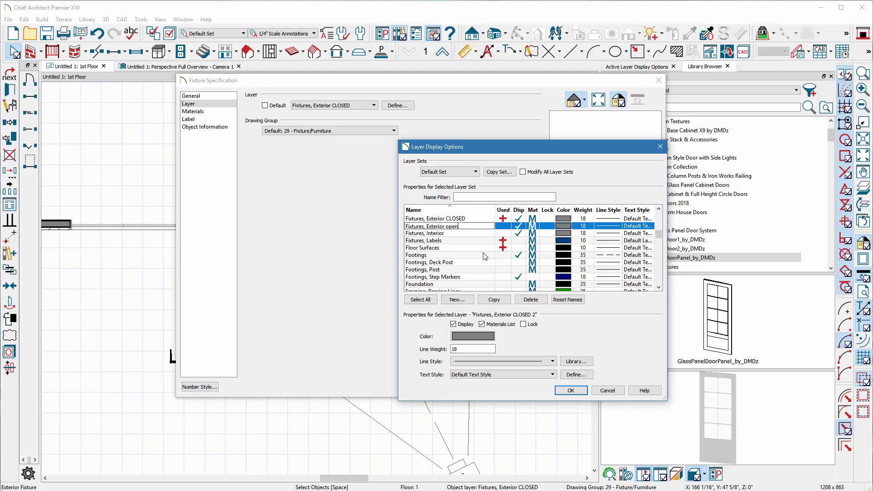
pyautogui.press('Return')
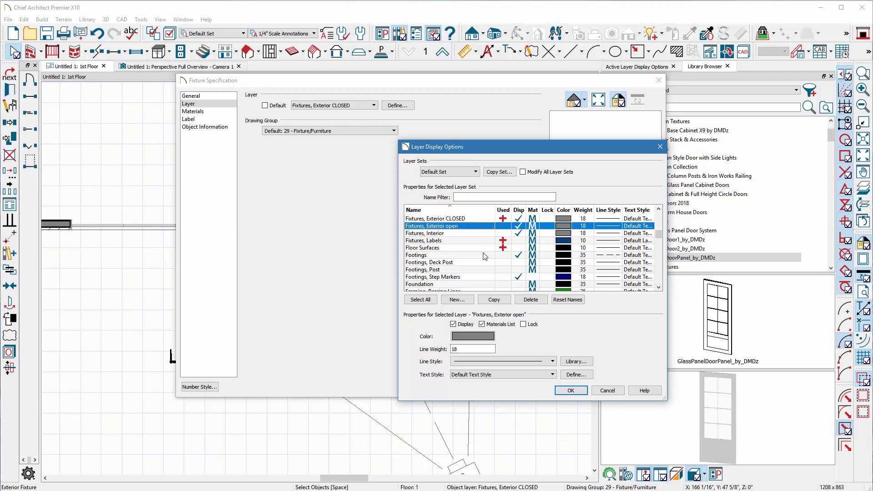
pyautogui.click(570, 391)
# - Apply the new layer, rotate the panel 90°, and move it 2'-4" along the wall
pyautogui.click(567, 389)
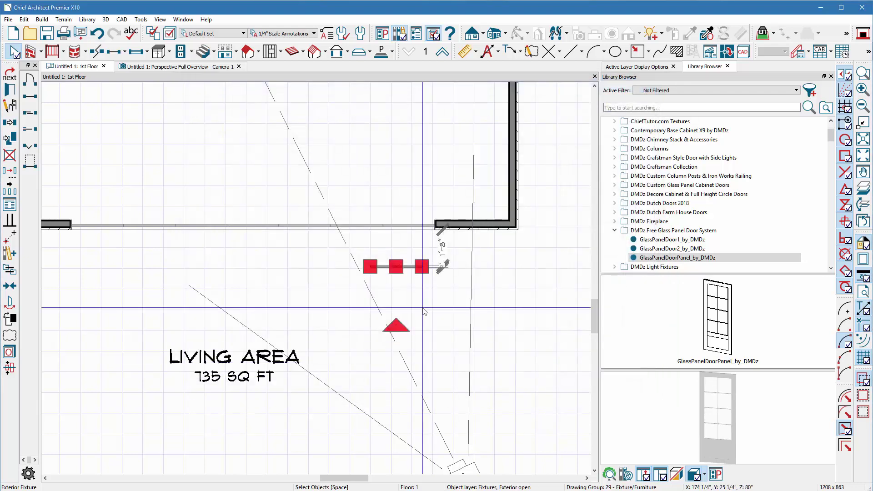
pyautogui.moveTo(398, 325); pyautogui.dragTo(448, 266)
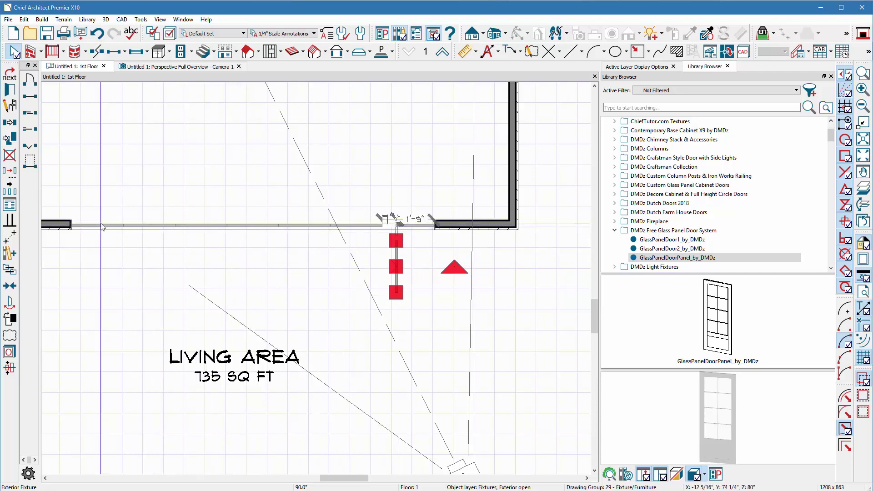
pyautogui.scroll(3, 391, 249)
pyautogui.moveTo(392, 250); pyautogui.dragTo(464, 229)
pyautogui.scroll(3, 477, 150)
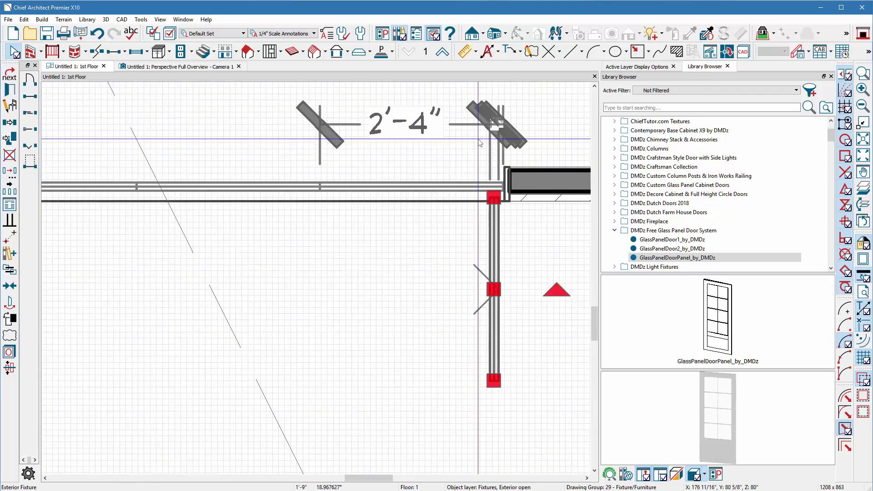
pyautogui.scroll(2, 480, 144)
pyautogui.scroll(-3, 416, 171)
pyautogui.scroll(-2, 431, 242)
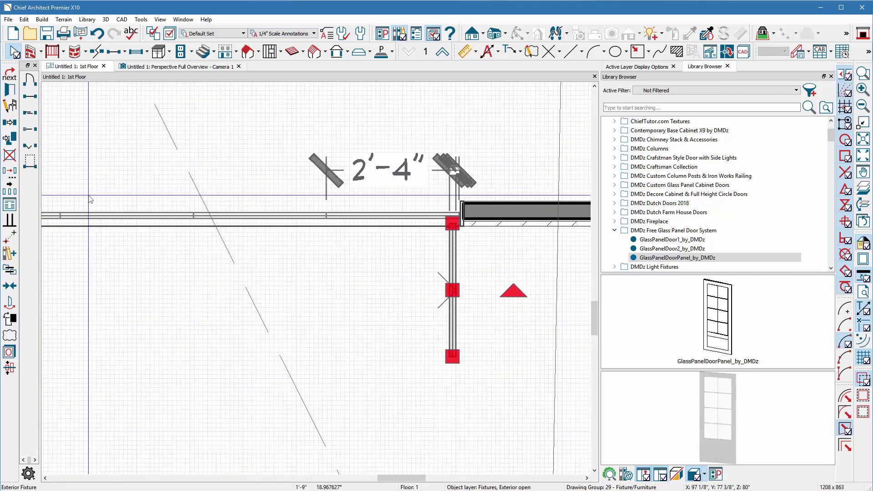
# - Spread a row of 11 panel copies with Multiple Copy
pyautogui.click(12, 193)
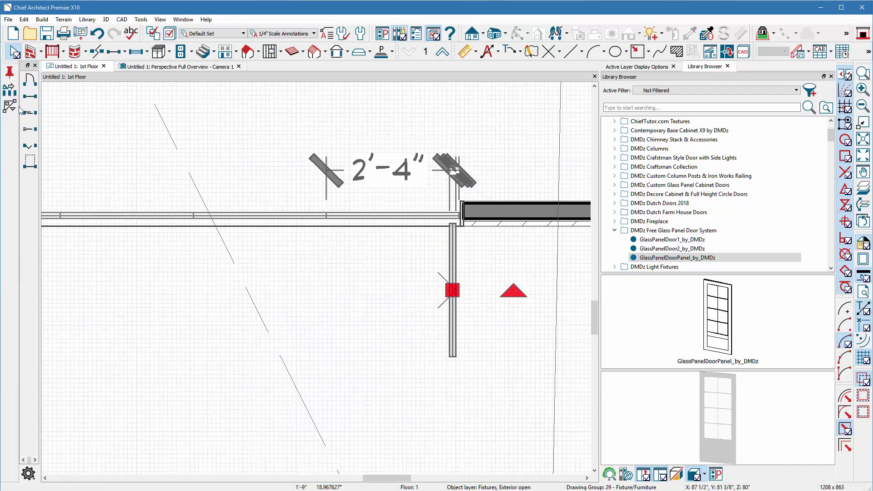
pyautogui.click(11, 91)
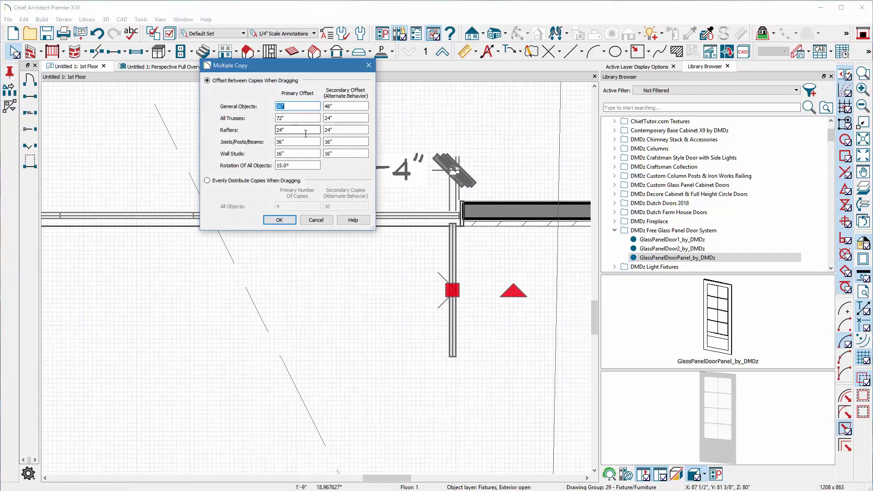
pyautogui.click(292, 222)
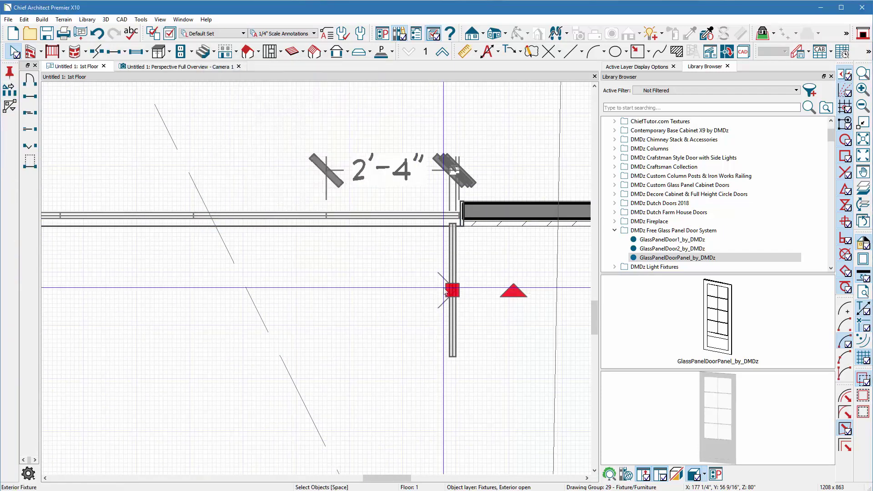
pyautogui.moveTo(457, 291); pyautogui.dragTo(407, 293)
# - Nudge the panel row about 4" left, rotate it 15°, and reposition it in the opening
pyautogui.scroll(4, 408, 294)
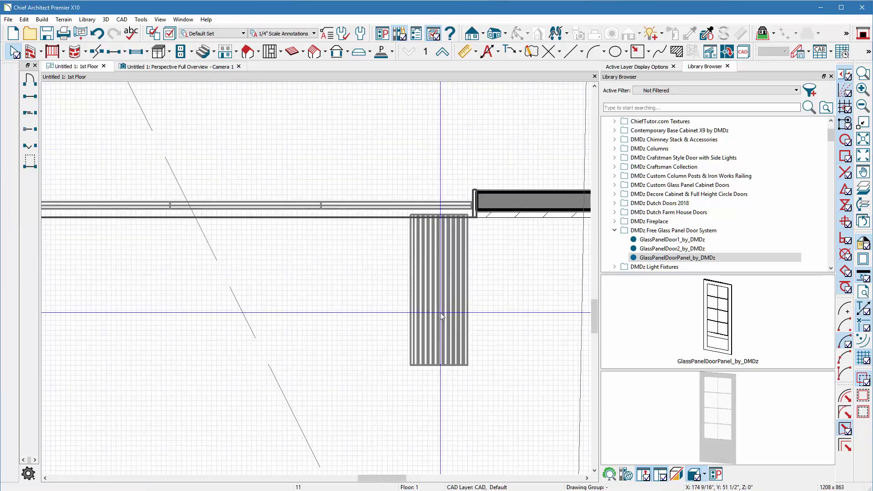
pyautogui.click(403, 285)
pyautogui.moveTo(403, 285); pyautogui.dragTo(375, 286)
pyautogui.moveTo(444, 288); pyautogui.dragTo(459, 250)
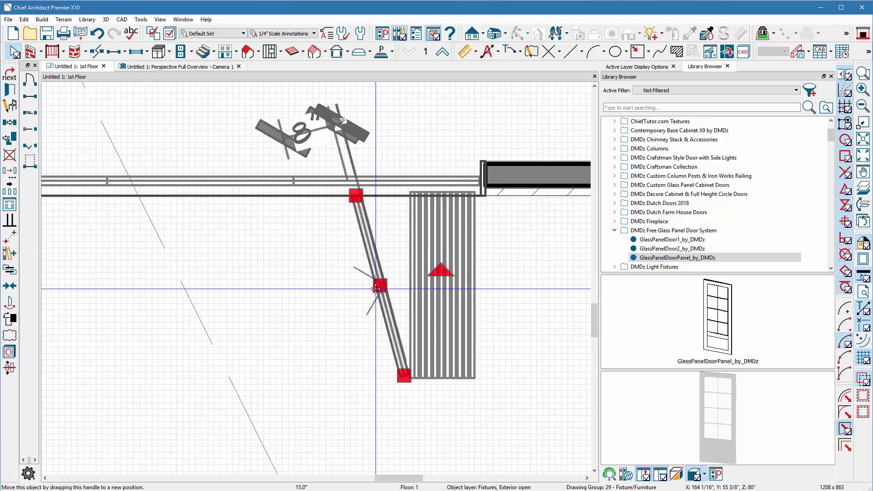
pyautogui.moveTo(376, 288); pyautogui.dragTo(444, 251)
pyautogui.scroll(-1, 381, 288)
pyautogui.click(396, 285)
pyautogui.scroll(-2, 396, 285)
pyautogui.scroll(-2, 451, 324)
pyautogui.scroll(-1, 450, 252)
pyautogui.scroll(-2, 251, 234)
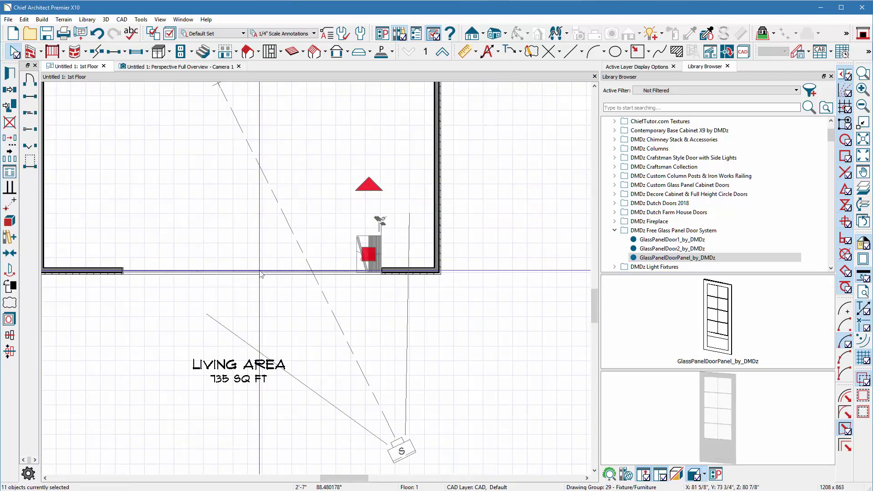
# - In Camera 1, toggle display of the Fixtures, Exterior CLOSED and open layers, leaving CLOSED hidden, then close the camera
pyautogui.click(184, 66)
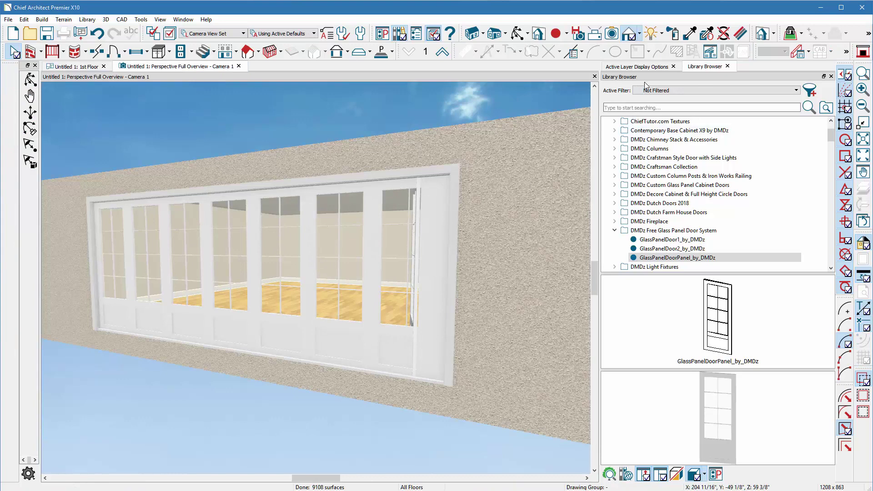
pyautogui.click(648, 67)
pyautogui.scroll(-5, 685, 331)
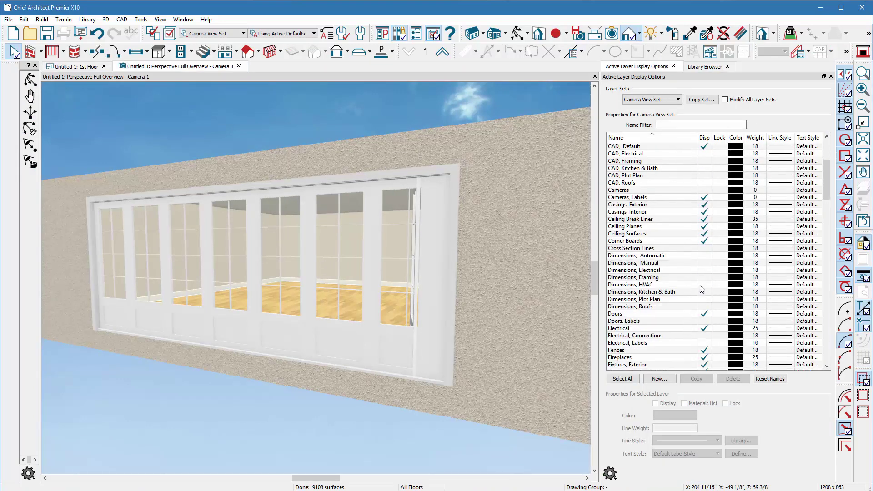
pyautogui.scroll(-7, 691, 285)
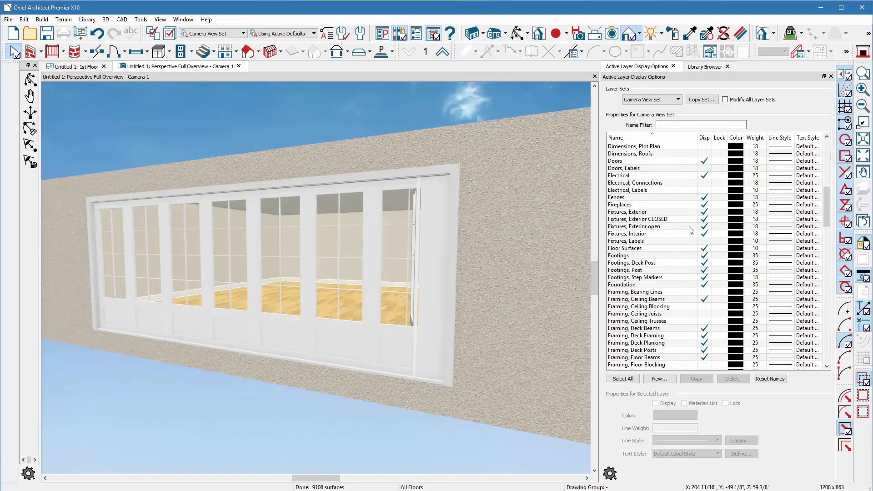
pyautogui.click(705, 220)
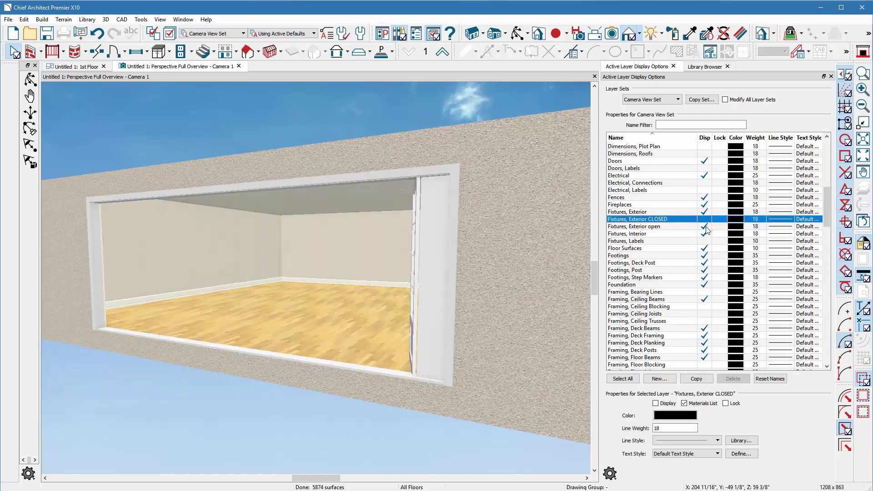
pyautogui.click(706, 227)
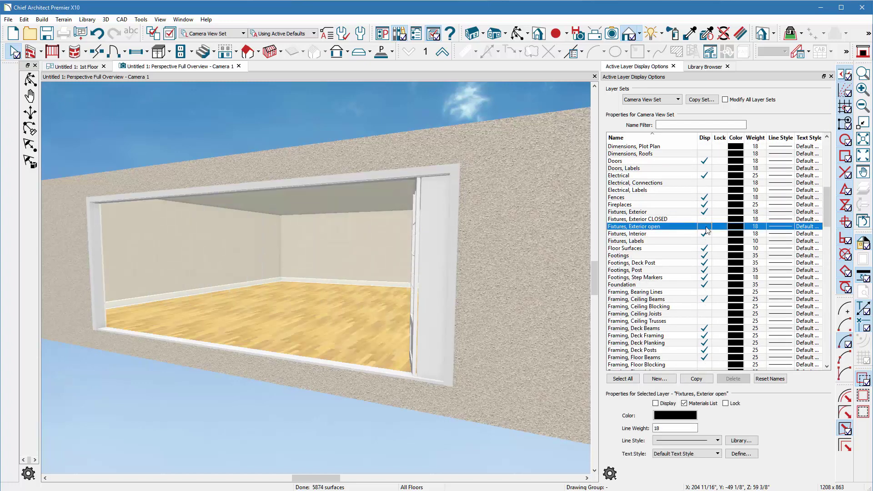
pyautogui.click(705, 219)
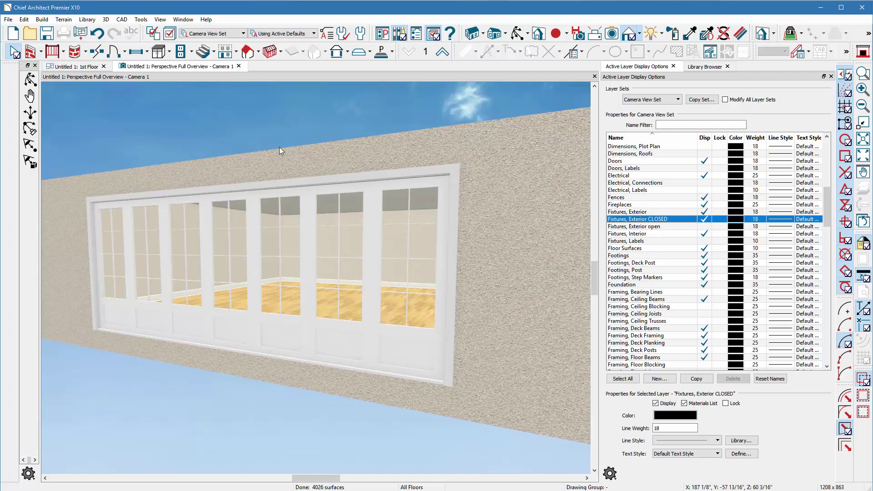
pyautogui.click(704, 220)
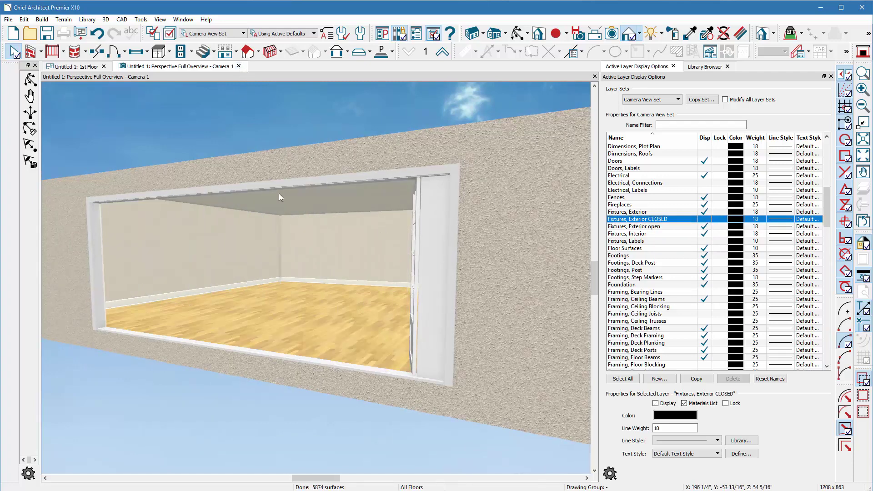
pyautogui.click(239, 67)
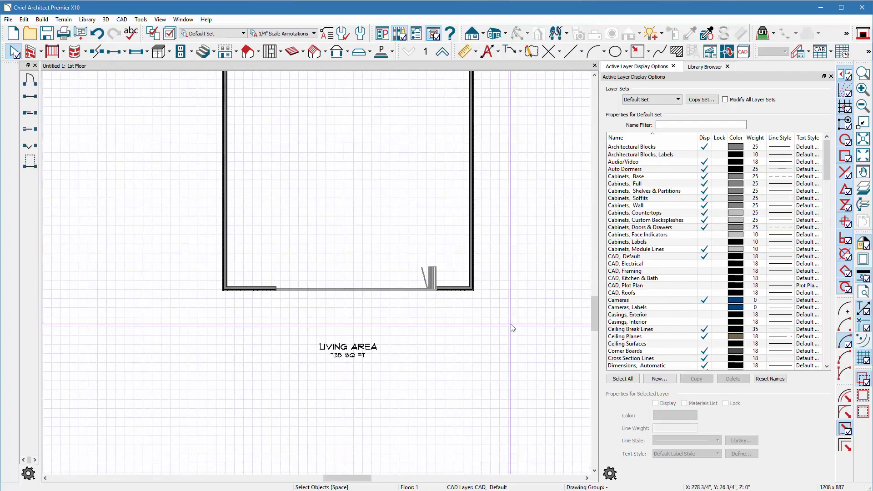
# - Delete the bottom wall and draw a new 27'-2" bottom wall from the right wall
pyautogui.scroll(2, 512, 328)
pyautogui.moveTo(157, 191); pyautogui.dragTo(471, 344)
pyautogui.press('Delete')
pyautogui.click(493, 268)
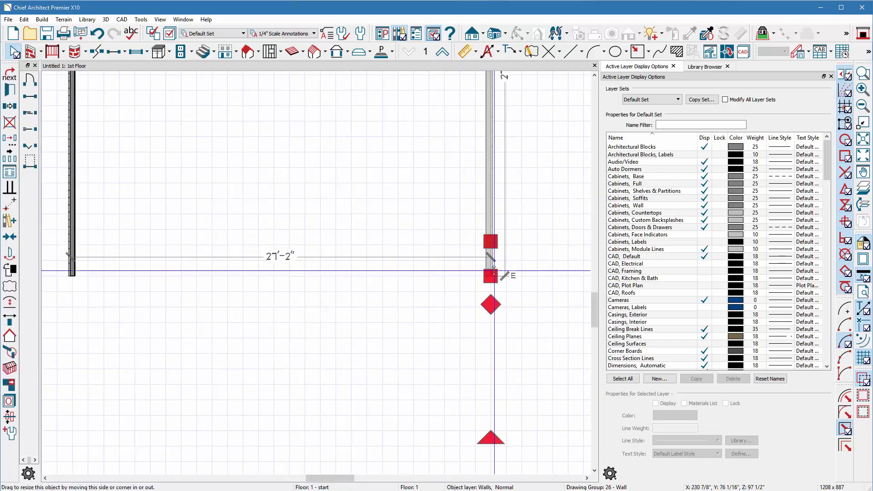
pyautogui.moveTo(493, 268); pyautogui.dragTo(79, 284)
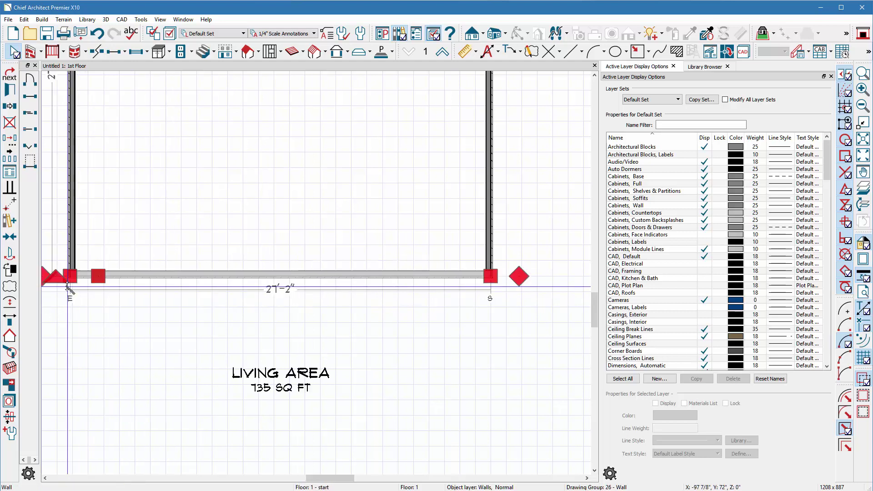
# - Place Pass-Through openings in the bottom wall and the right wall
pyautogui.click(147, 53)
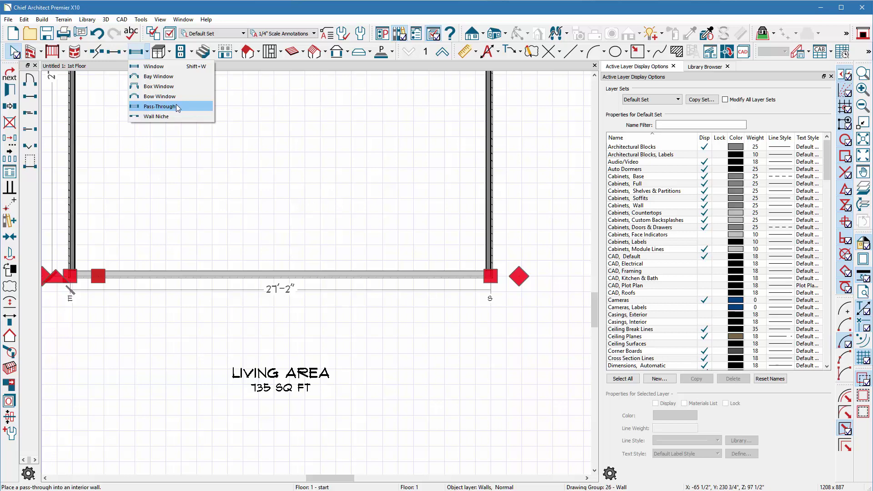
pyautogui.click(159, 106)
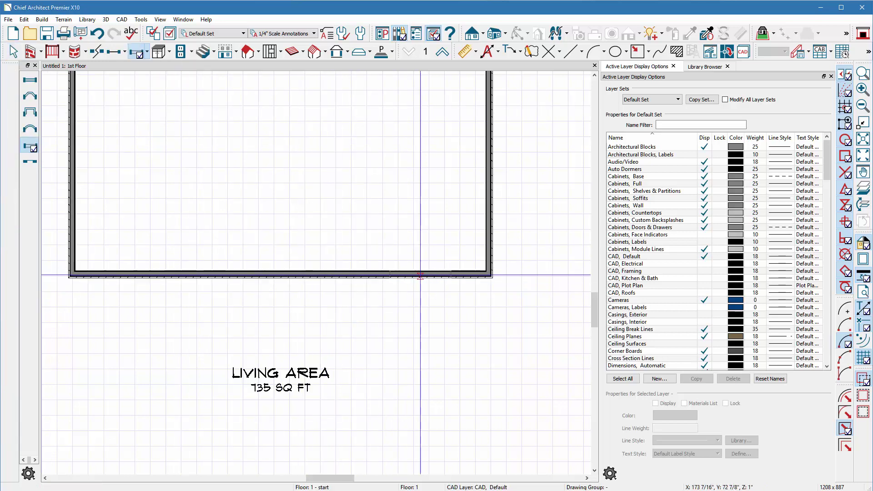
pyautogui.click(448, 275)
pyautogui.scroll(2, 491, 273)
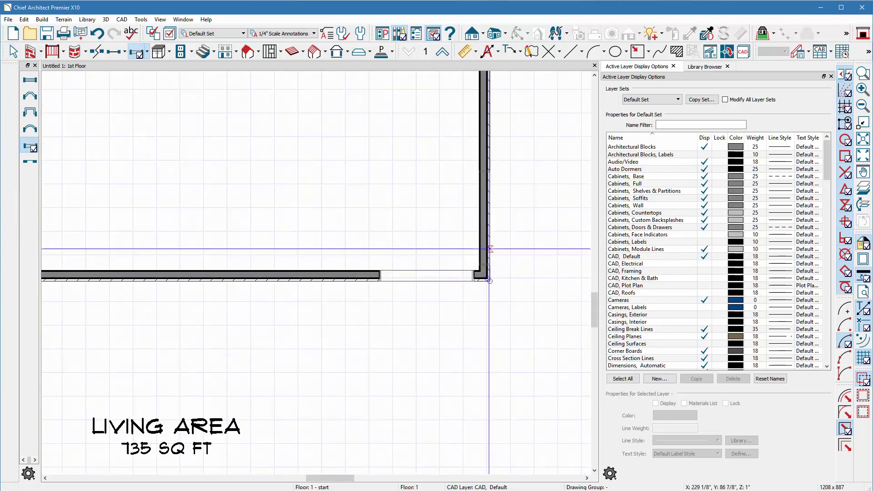
pyautogui.click(490, 250)
# - Slide the right-wall and bottom-wall openings so both meet at the corner
pyautogui.scroll(2, 489, 249)
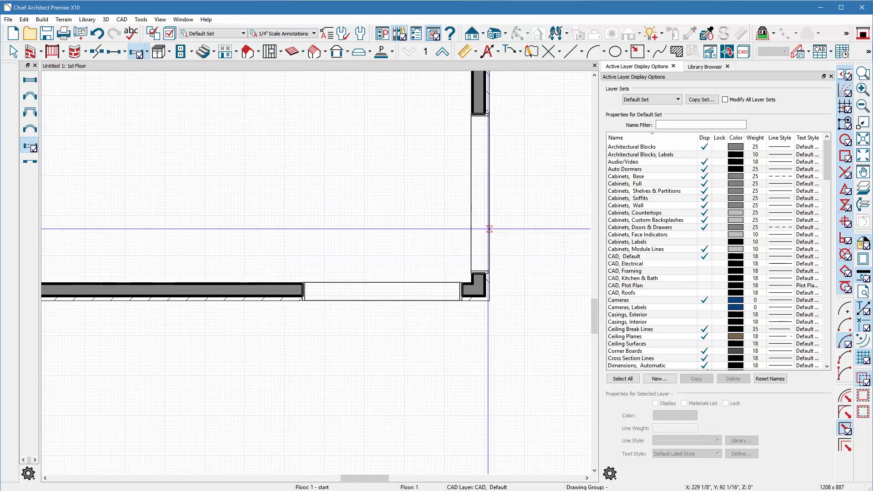
pyautogui.click(482, 196)
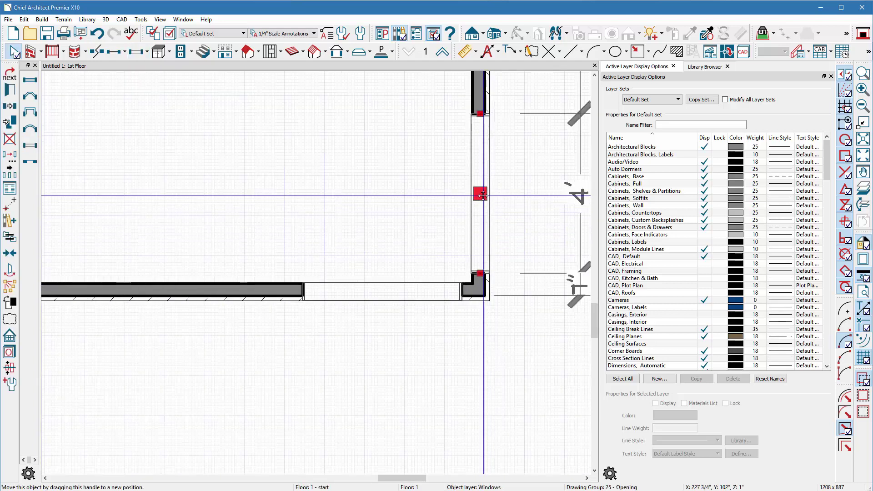
pyautogui.moveTo(483, 195); pyautogui.dragTo(482, 292)
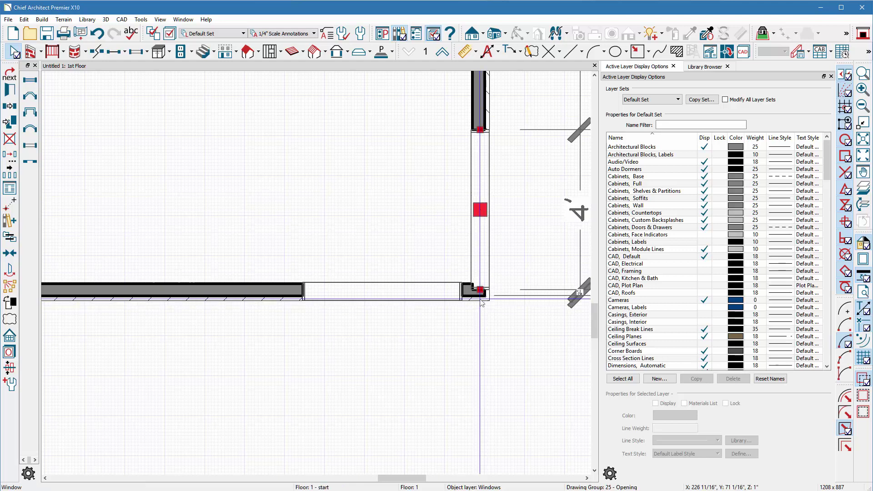
pyautogui.click(382, 294)
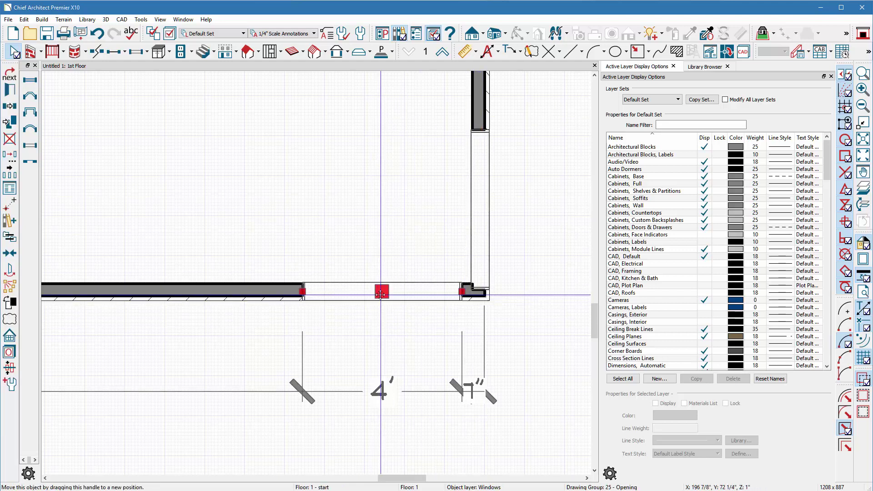
pyautogui.moveTo(381, 293); pyautogui.dragTo(469, 293)
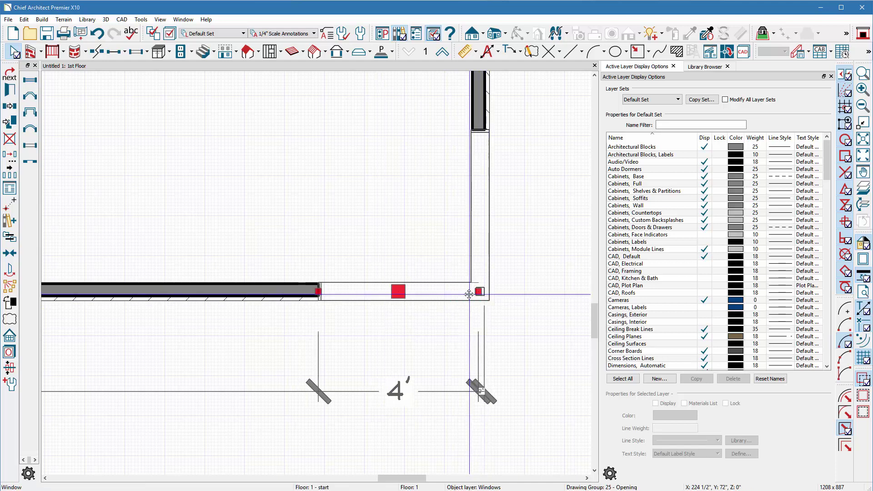
# - Remove the frame and interior and exterior casing from the bottom-wall opening
pyautogui.click(11, 91)
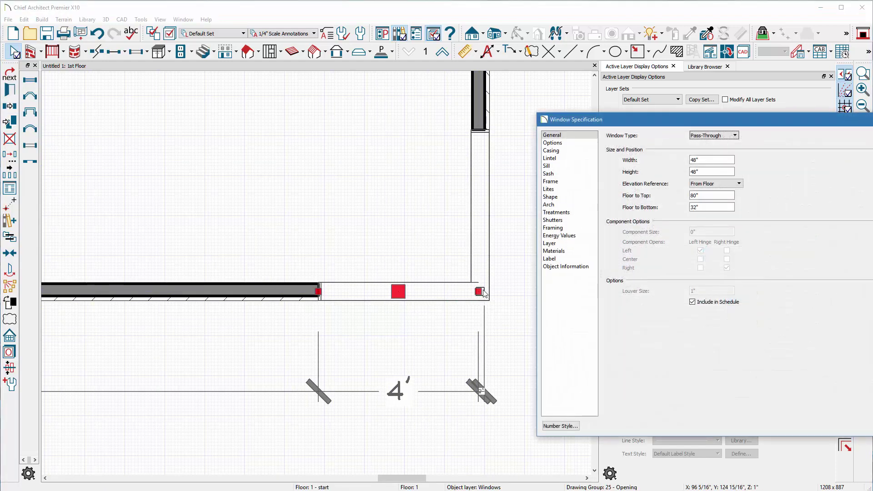
pyautogui.click(552, 182)
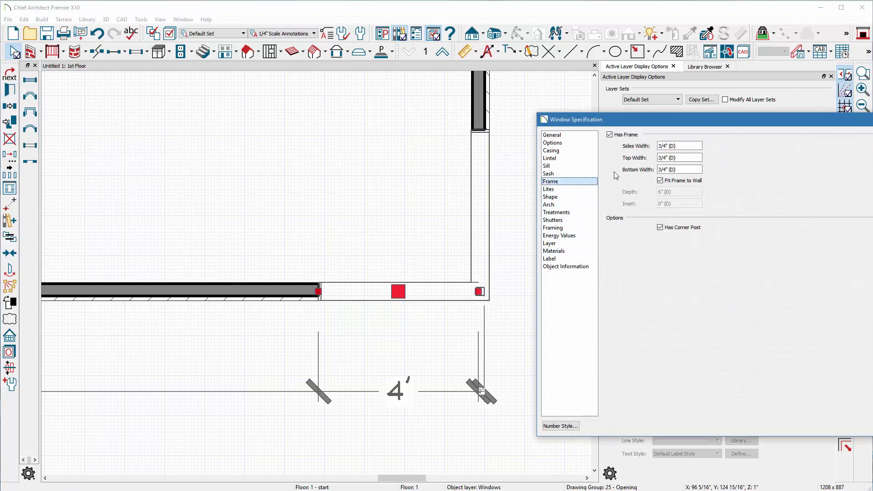
pyautogui.click(619, 135)
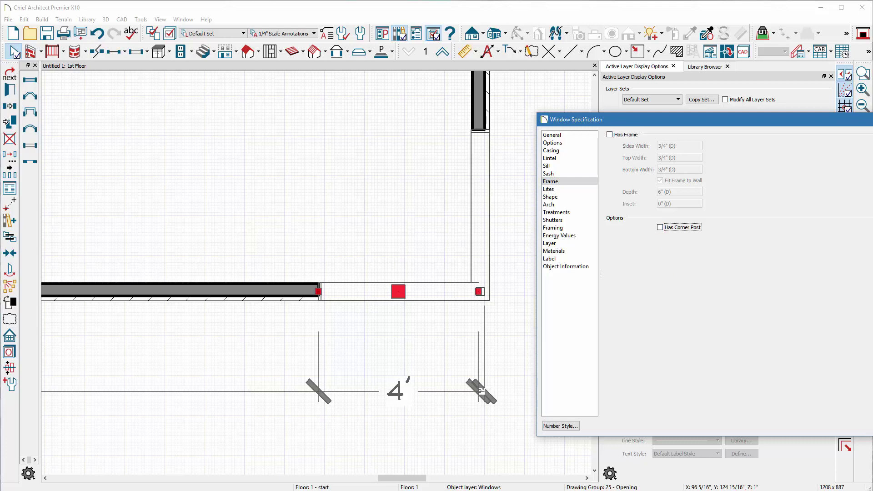
pyautogui.click(560, 151)
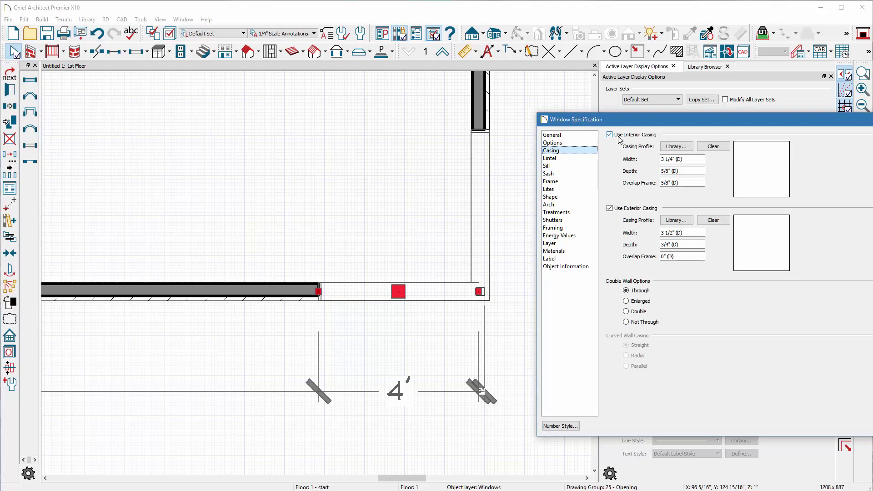
pyautogui.click(619, 135)
pyautogui.click(616, 210)
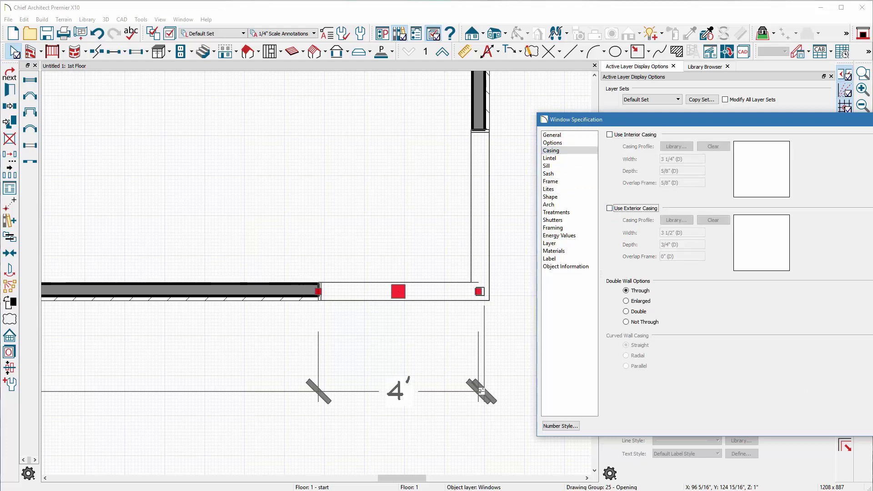
pyautogui.press('Return')
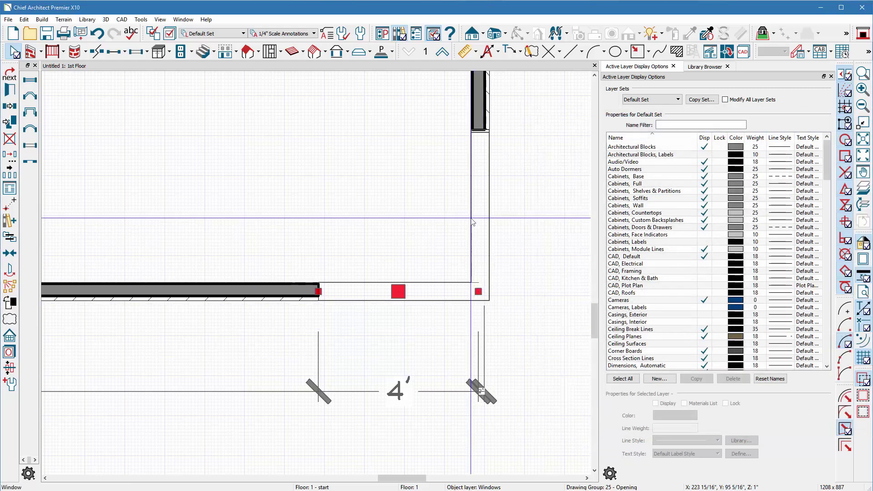
# - Remove the interior and exterior casing and frame from the right-wall opening
pyautogui.click(10, 90)
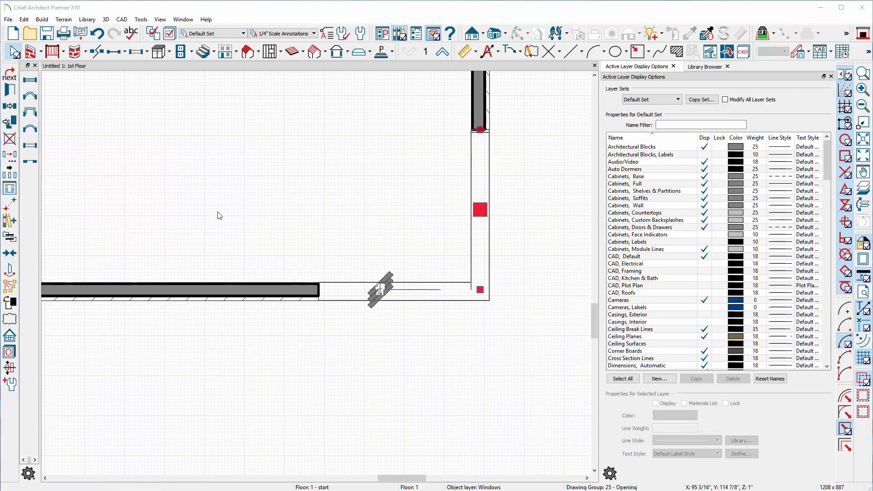
pyautogui.click(561, 152)
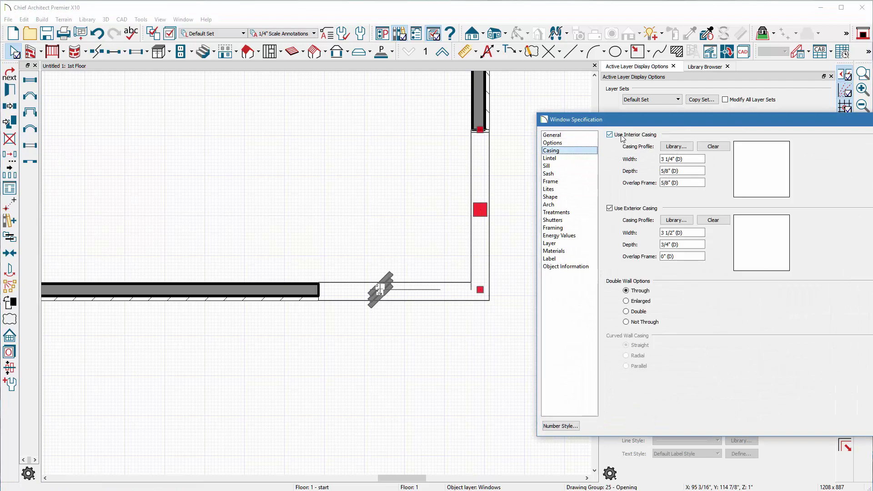
pyautogui.click(610, 134)
pyautogui.click(615, 209)
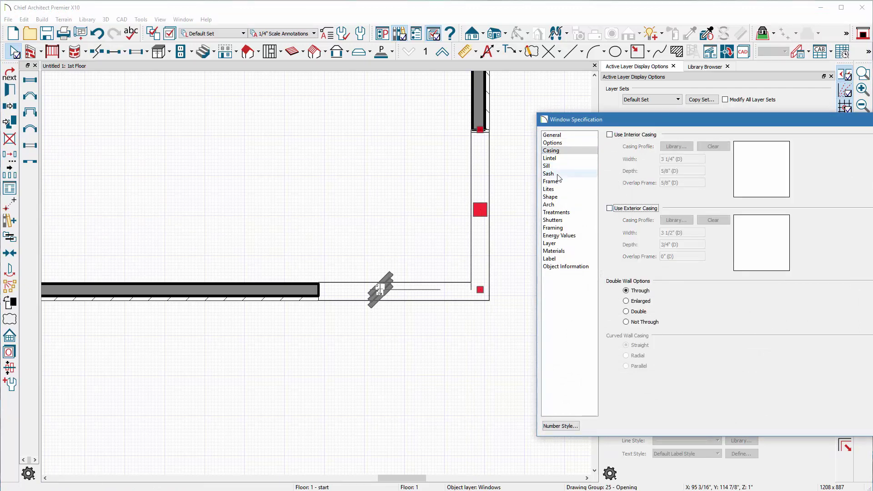
pyautogui.click(557, 181)
pyautogui.click(610, 135)
pyautogui.press('Return')
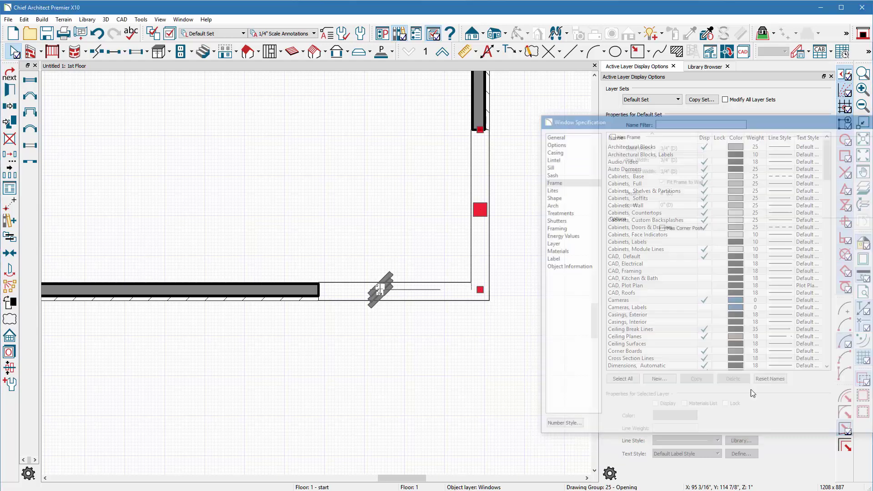
pyautogui.scroll(-3, 427, 161)
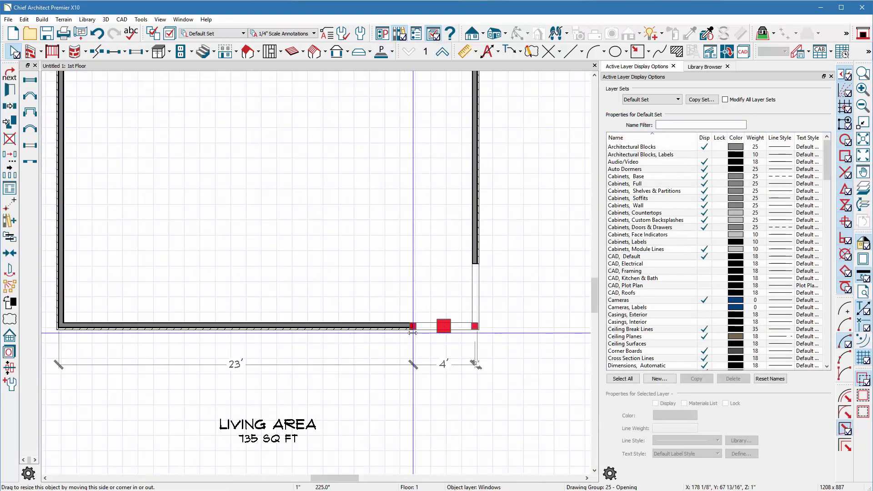
# - Widen the bottom opening leftward to 15'-11" and the right-wall opening upward to 14'-9"
pyautogui.moveTo(412, 327); pyautogui.dragTo(230, 332)
pyautogui.click(477, 283)
pyautogui.moveTo(477, 276); pyautogui.dragTo(522, 197)
# - View the room in a Full Overview 3D camera, orbiting to look inside
pyautogui.click(484, 39)
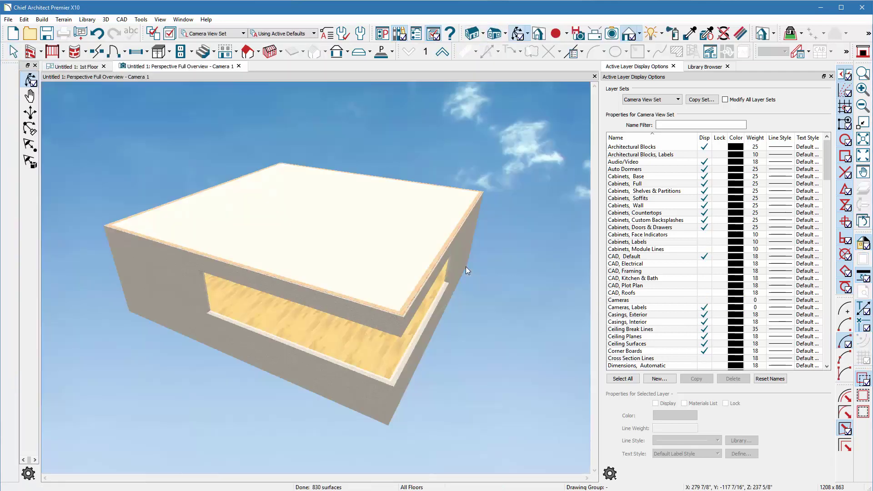
pyautogui.moveTo(437, 267); pyautogui.dragTo(411, 247)
pyautogui.scroll(2, 305, 254)
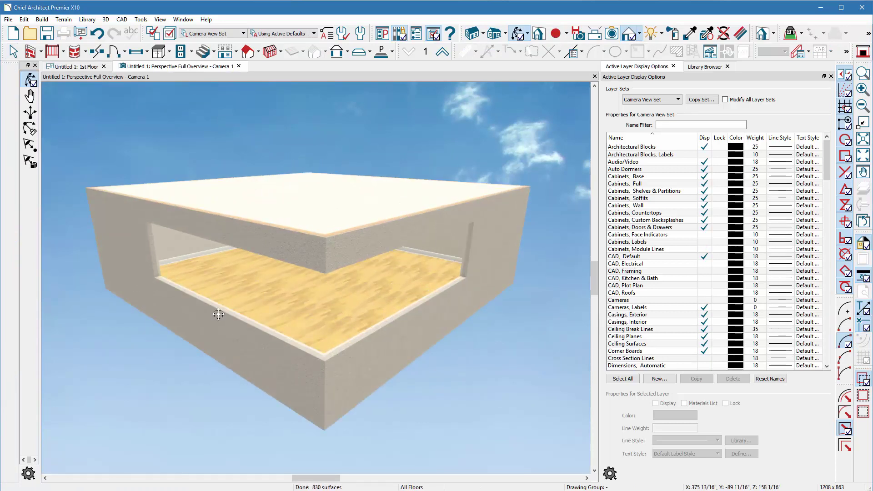
# - Set both corner openings' height to 80" and orbit the 3D overview into the room
pyautogui.click(75, 67)
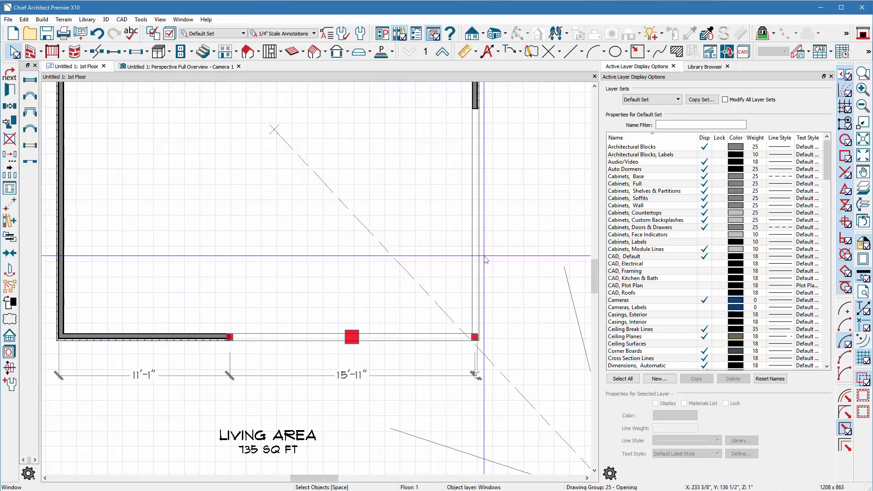
pyautogui.moveTo(481, 232); pyautogui.dragTo(65, 119)
pyautogui.click(11, 81)
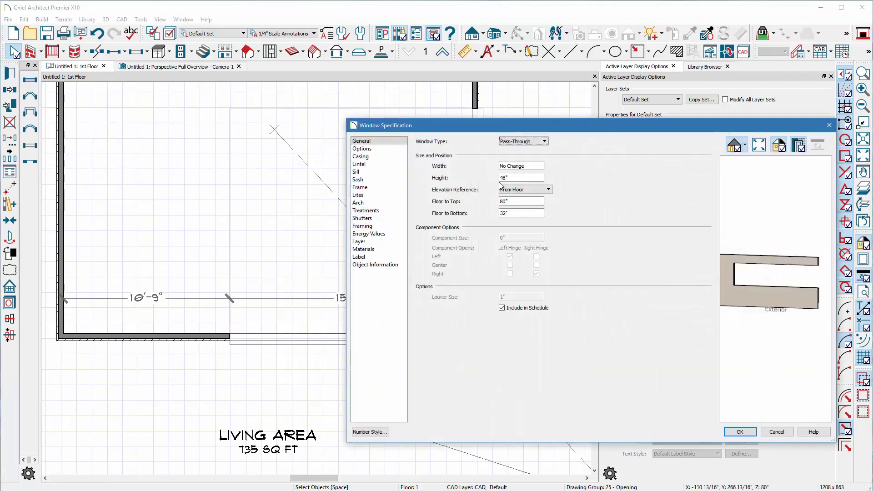
pyautogui.write('80')
pyautogui.press('Tab')
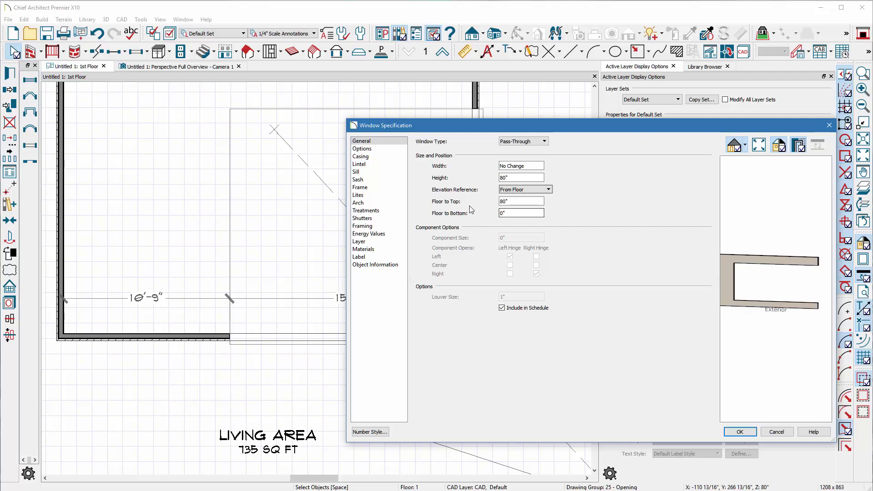
pyautogui.click(739, 432)
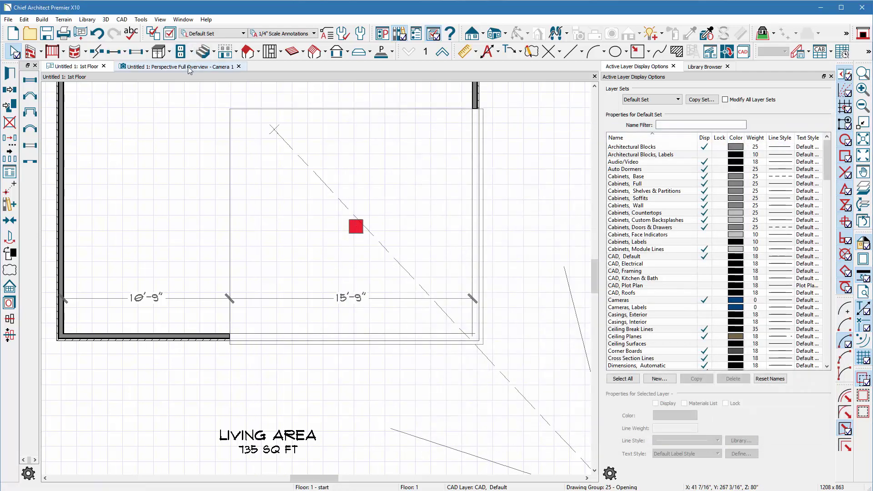
pyautogui.click(188, 66)
pyautogui.moveTo(324, 277); pyautogui.dragTo(358, 333)
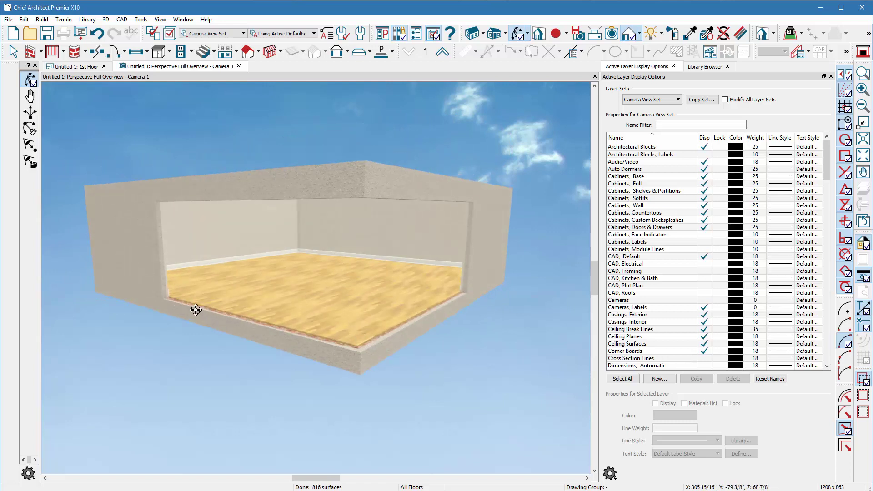
pyautogui.click(63, 19)
pyautogui.click(73, 30)
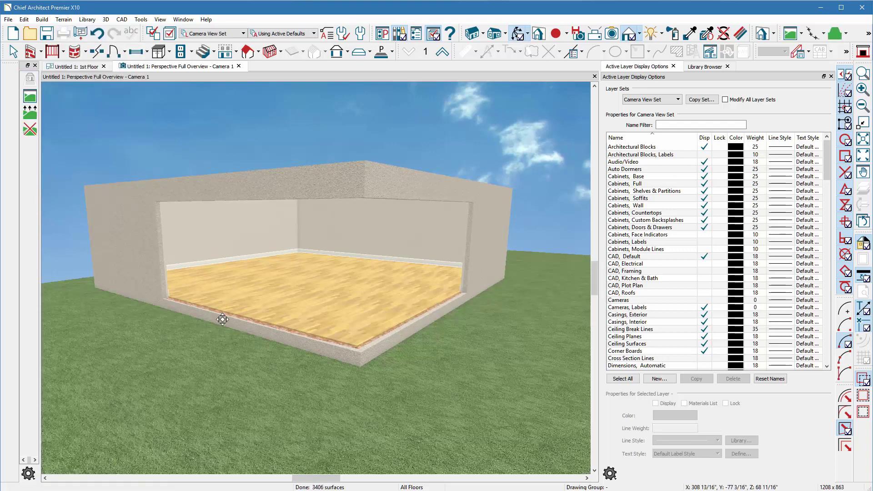
pyautogui.doubleClick(191, 344)
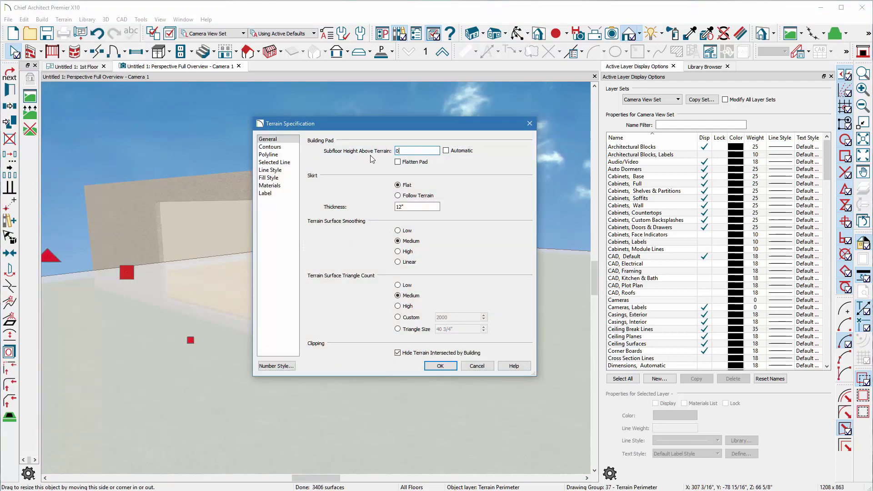
pyautogui.press('Return')
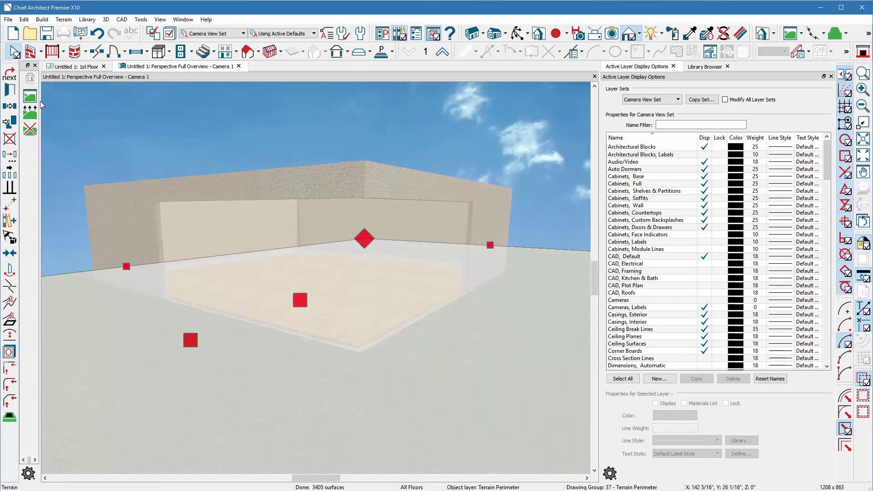
pyautogui.click(516, 36)
pyautogui.moveTo(407, 238)
pyautogui.mouseDown()
pyautogui.moveTo(452, 250)
pyautogui.moveTo(402, 244)
pyautogui.mouseUp()
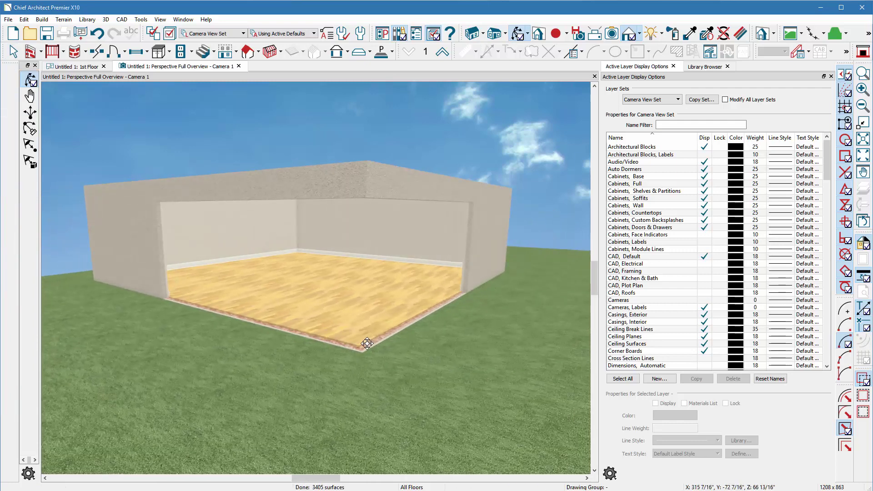
pyautogui.moveTo(190, 301)
pyautogui.mouseDown()
pyautogui.moveTo(197, 293)
pyautogui.moveTo(171, 296)
pyautogui.moveTo(198, 306)
pyautogui.mouseUp()
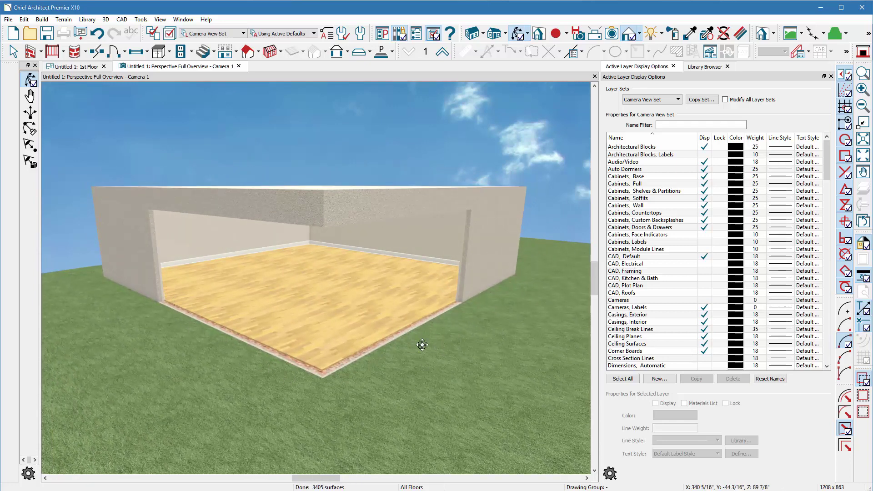
pyautogui.press('space')
pyautogui.click(441, 366)
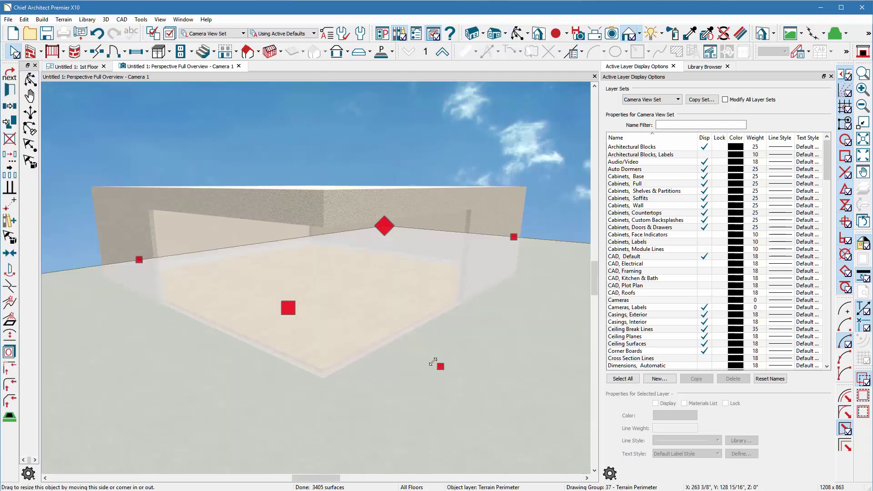
pyautogui.press('Delete')
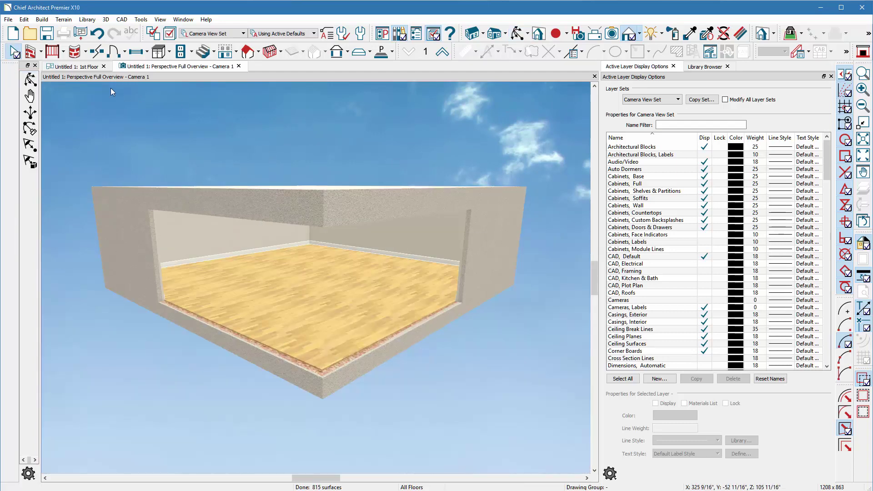
# - Place a glass door panel fixture from the library onto the right wall
pyautogui.click(86, 68)
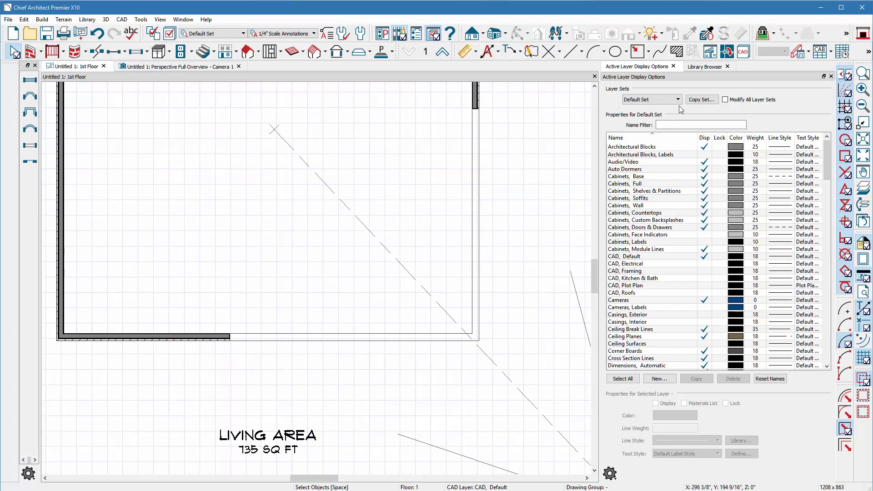
pyautogui.click(705, 67)
pyautogui.click(677, 258)
pyautogui.scroll(5, 495, 309)
pyautogui.click(495, 286)
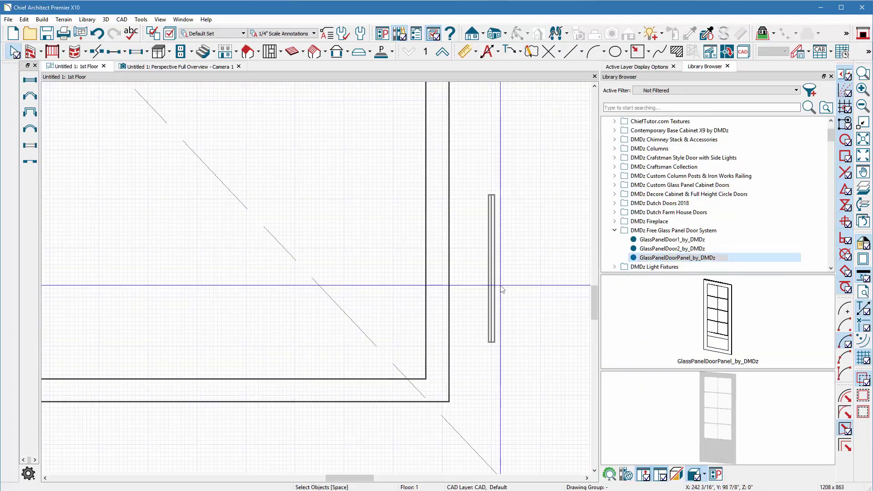
pyautogui.moveTo(491, 269); pyautogui.dragTo(435, 315)
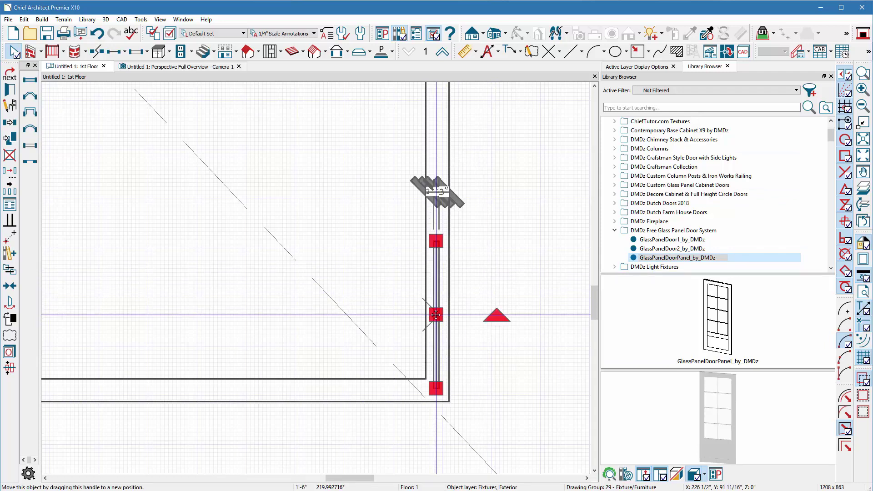
# - Copy the door panel, rotate the copy horizontal, and move it onto the bottom wall
pyautogui.click(7, 128)
pyautogui.click(194, 237)
pyautogui.moveTo(241, 237); pyautogui.dragTo(189, 340)
pyautogui.moveTo(180, 235); pyautogui.dragTo(356, 389)
pyautogui.scroll(6, 418, 387)
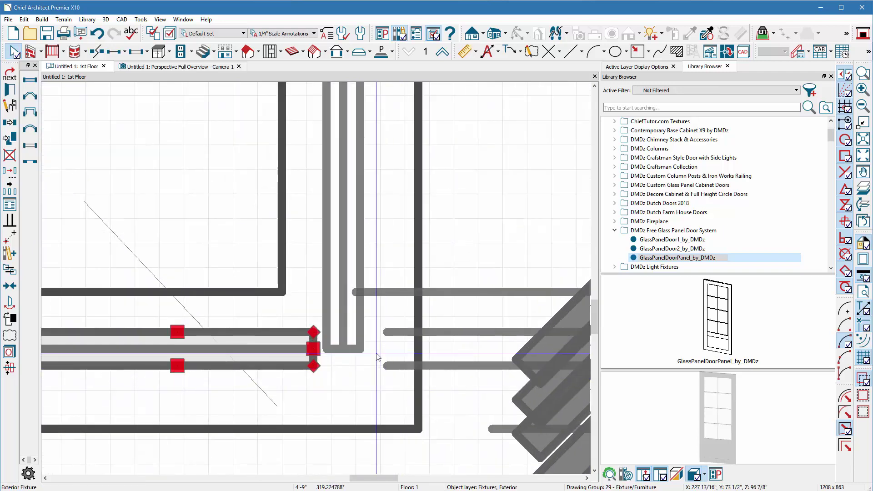
# - Move the copied panel point-to-point from its corner to the wall corner
pyautogui.click(13, 239)
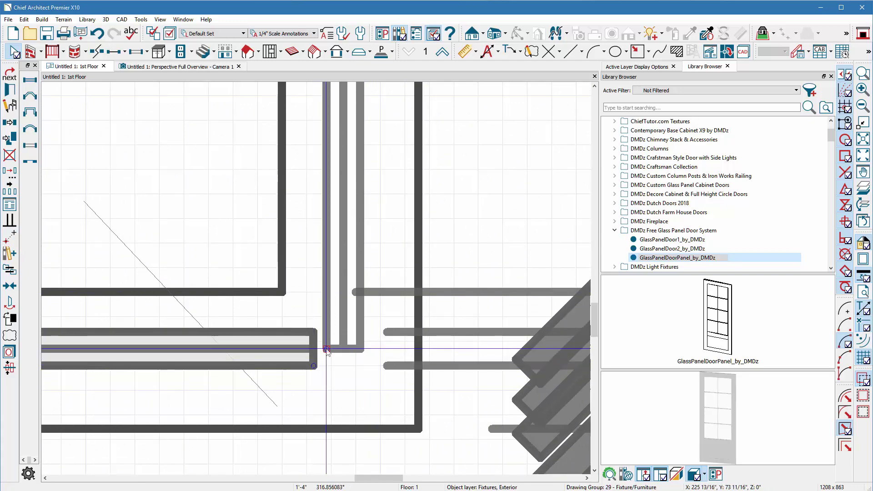
pyautogui.click(321, 366)
pyautogui.click(346, 226)
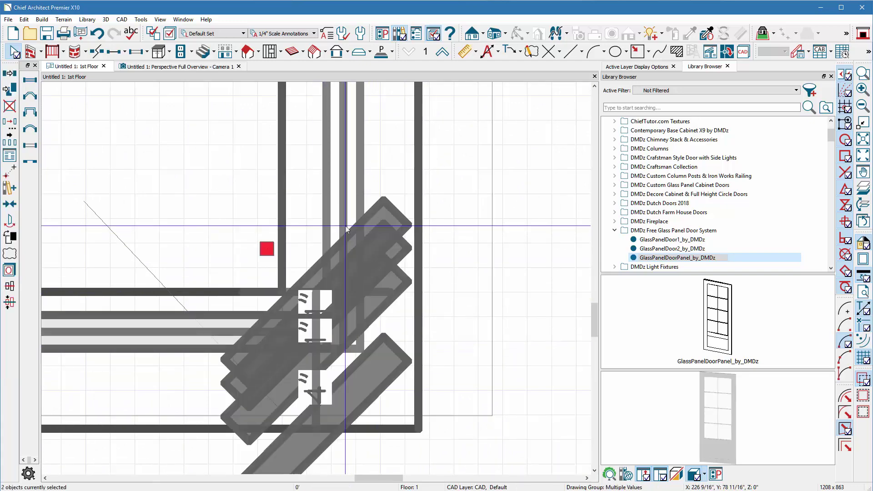
pyautogui.scroll(-5, 515, 328)
pyautogui.scroll(2, 515, 327)
# - Delete, then undo and redo with Ctrl+Z/Ctrl+Y until the panels return to the corner
pyautogui.press('Delete')
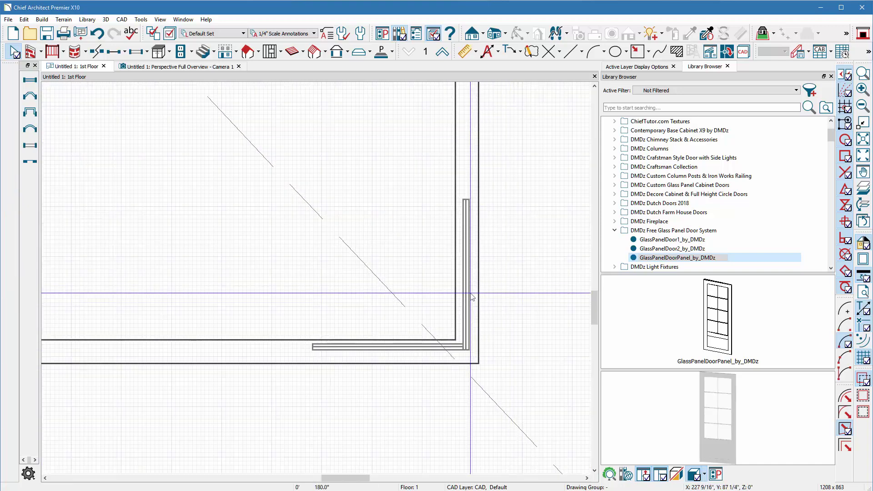
pyautogui.hotkey('ctrl', 'z')
pyautogui.hotkey('ctrl', 'z')
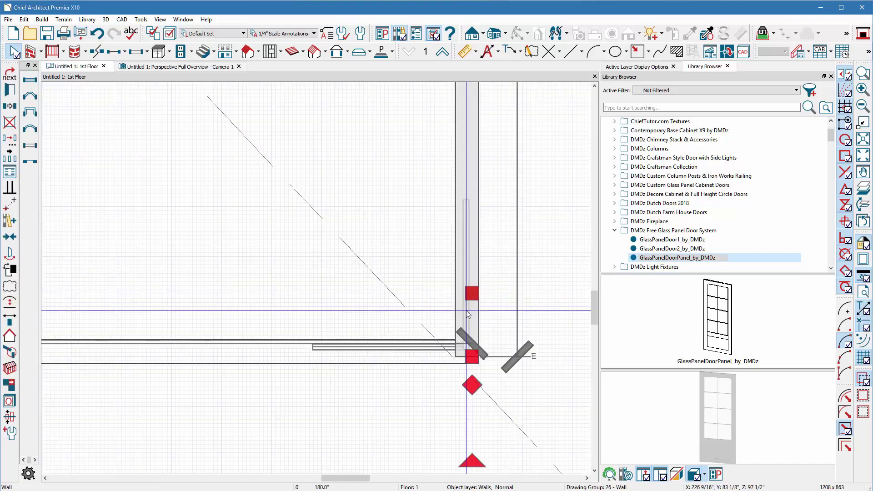
pyautogui.hotkey('ctrl', 'z')
pyautogui.scroll(1, 405, 363)
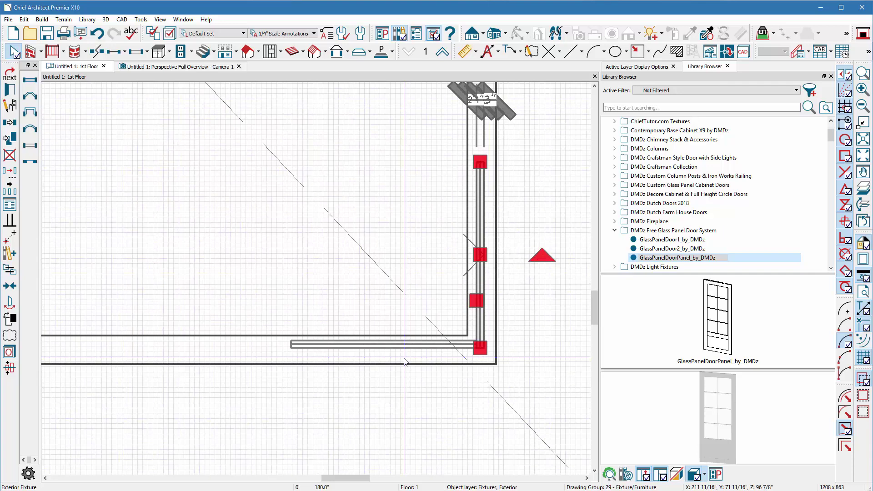
pyautogui.scroll(1, 448, 339)
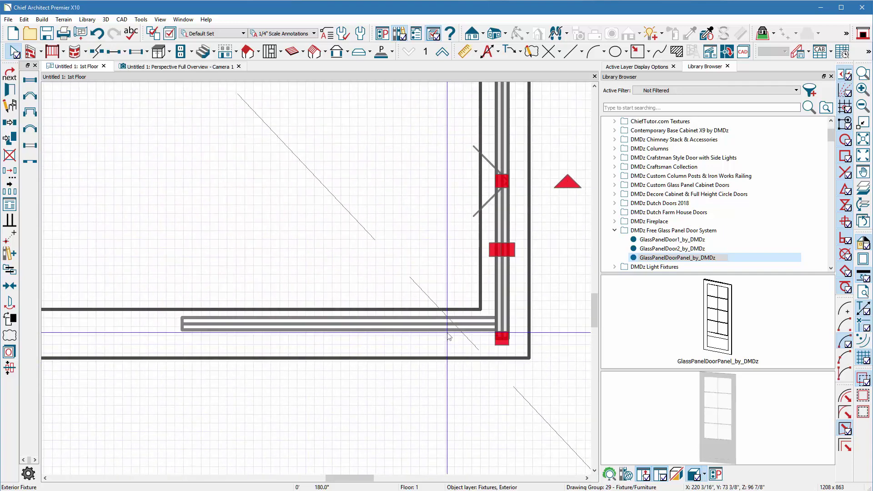
pyautogui.hotkey('ctrl', 'z')
pyautogui.hotkey('ctrl', 'z')
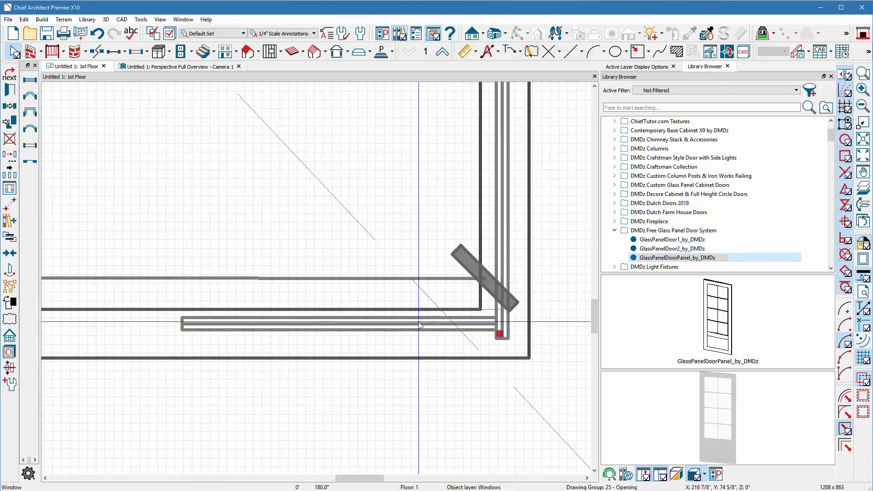
pyautogui.hotkey('ctrl', 'z')
pyautogui.hotkey('ctrl', 'y')
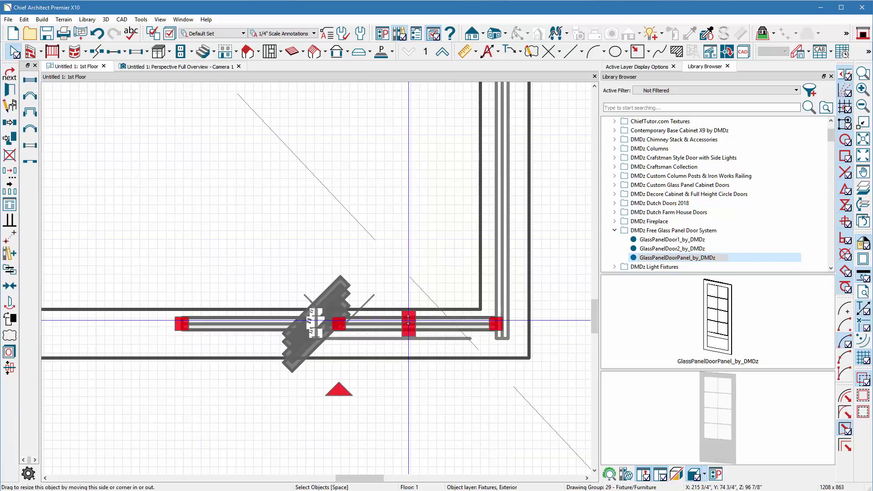
pyautogui.hotkey('ctrl', 'y')
pyautogui.hotkey('ctrl', 'z')
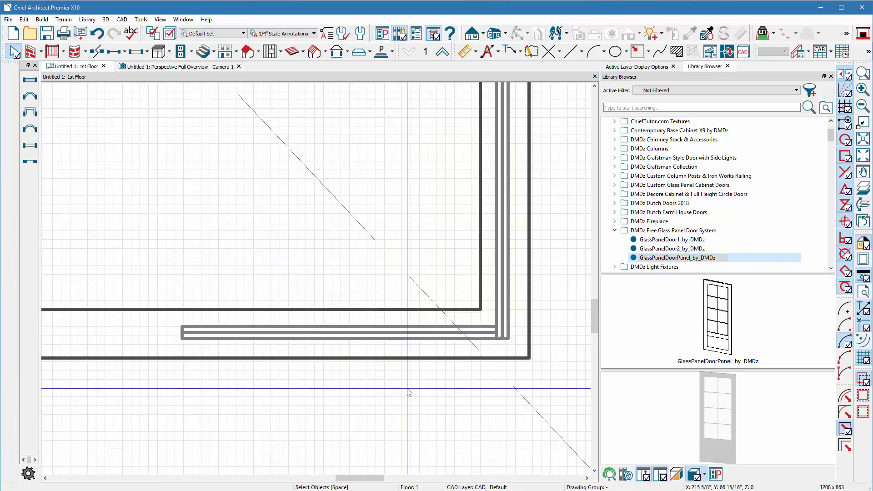
pyautogui.scroll(5, 415, 373)
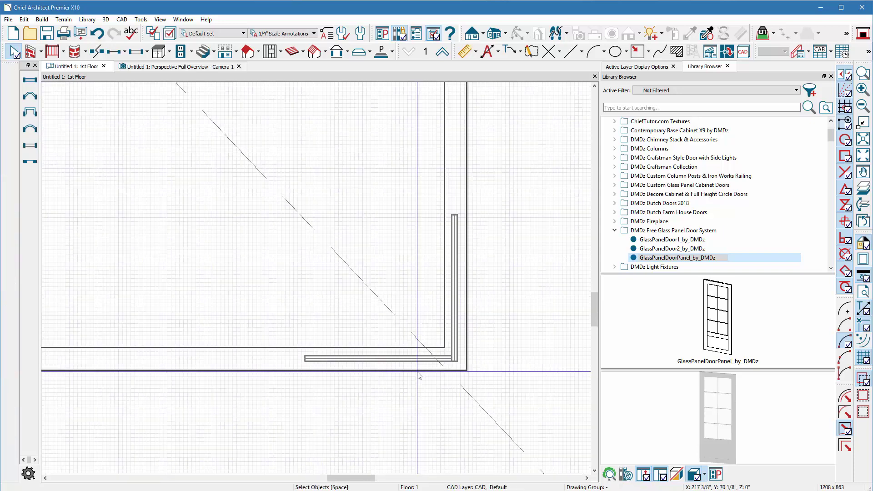
# - In the 3D overview, set both glass door panels' height to 8
pyautogui.click(176, 67)
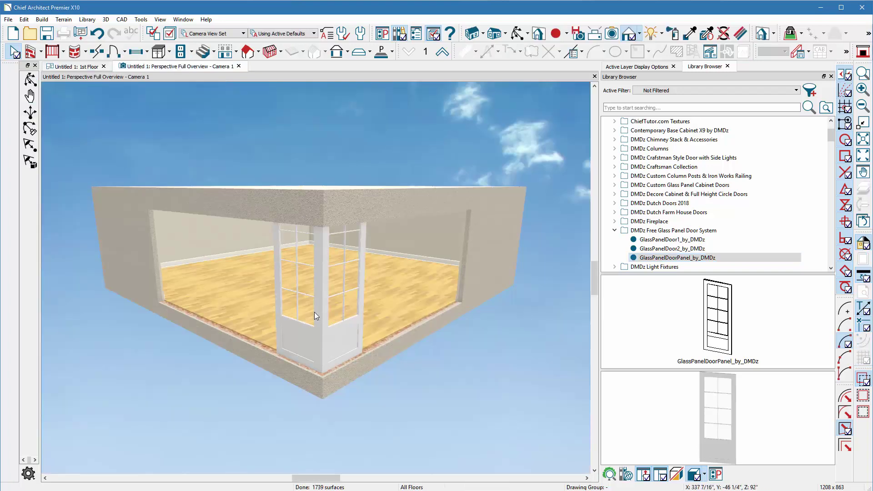
pyautogui.click(336, 337)
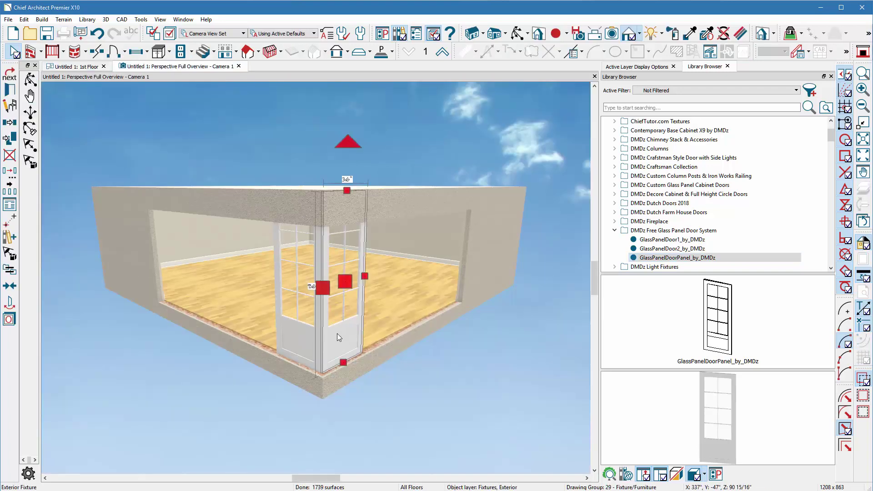
pyautogui.keyDown('shift'); pyautogui.click(303, 331); pyautogui.keyUp('shift')
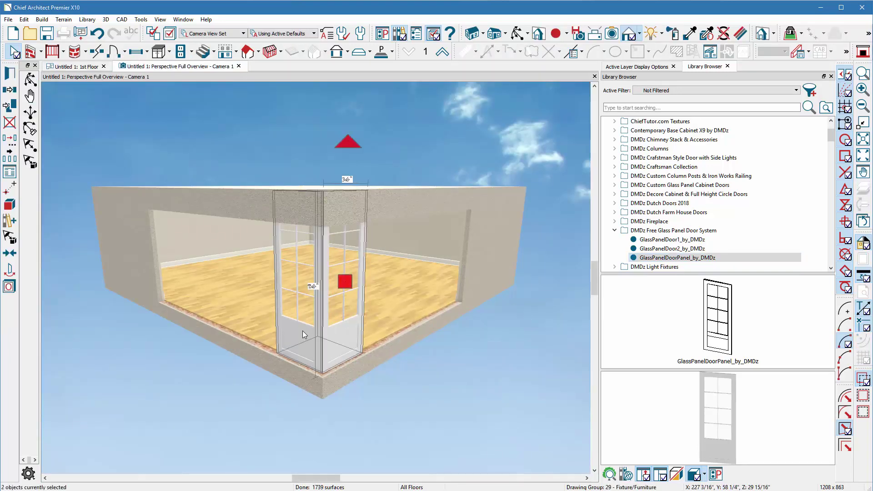
pyautogui.click(11, 73)
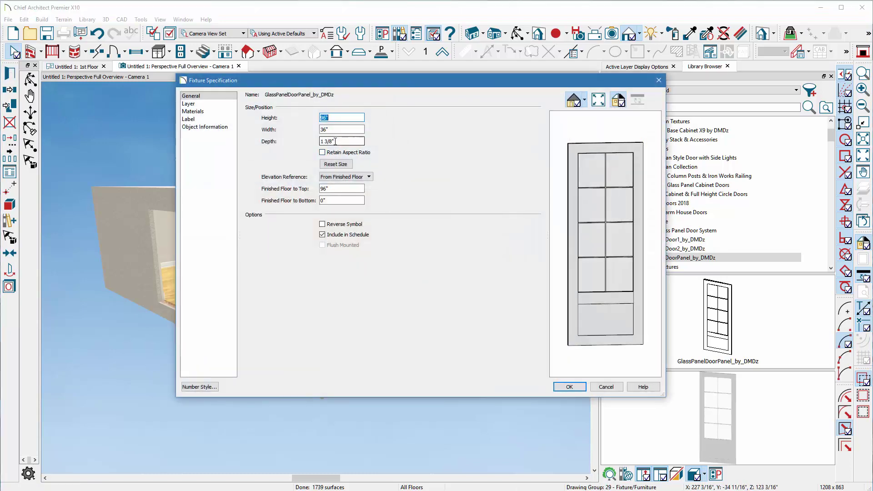
pyautogui.write('8')
pyautogui.press('Return')
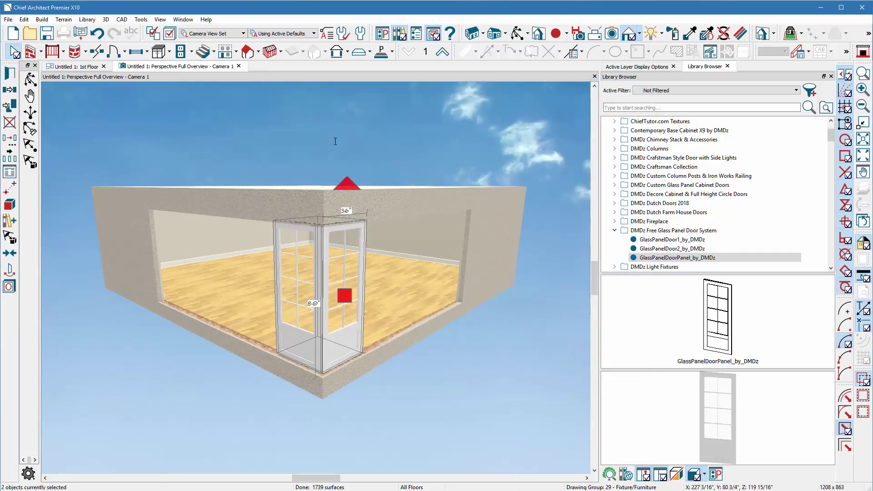
pyautogui.click(299, 149)
# - Orbit the camera lower and down to inspect the door panels at the corner
pyautogui.click(511, 39)
pyautogui.moveTo(405, 224); pyautogui.dragTo(360, 222)
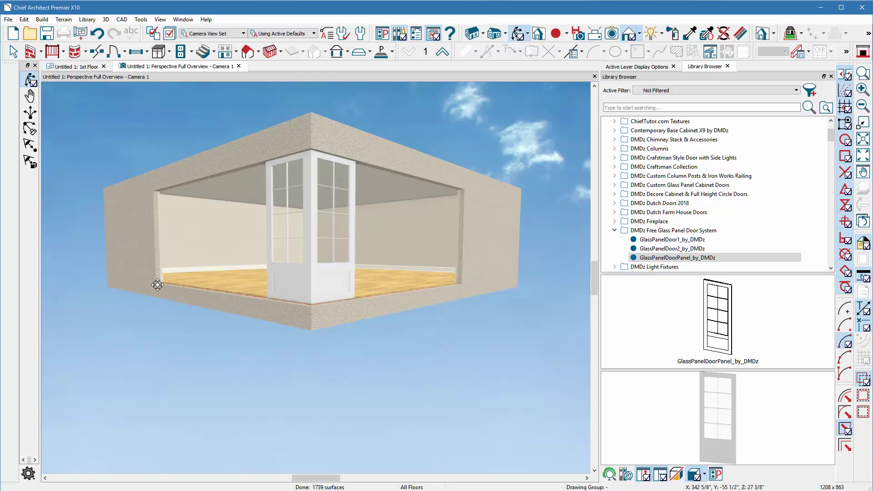
pyautogui.moveTo(439, 295)
pyautogui.mouseDown()
pyautogui.moveTo(423, 312)
pyautogui.moveTo(442, 318)
pyautogui.moveTo(453, 303)
pyautogui.moveTo(441, 296)
pyautogui.moveTo(358, 296)
pyautogui.moveTo(442, 296)
pyautogui.mouseUp()
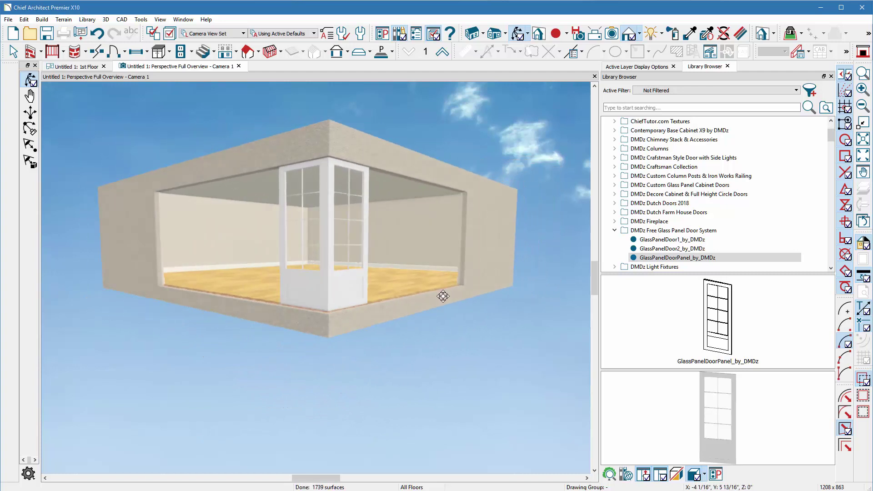
pyautogui.moveTo(443, 301); pyautogui.dragTo(442, 302)
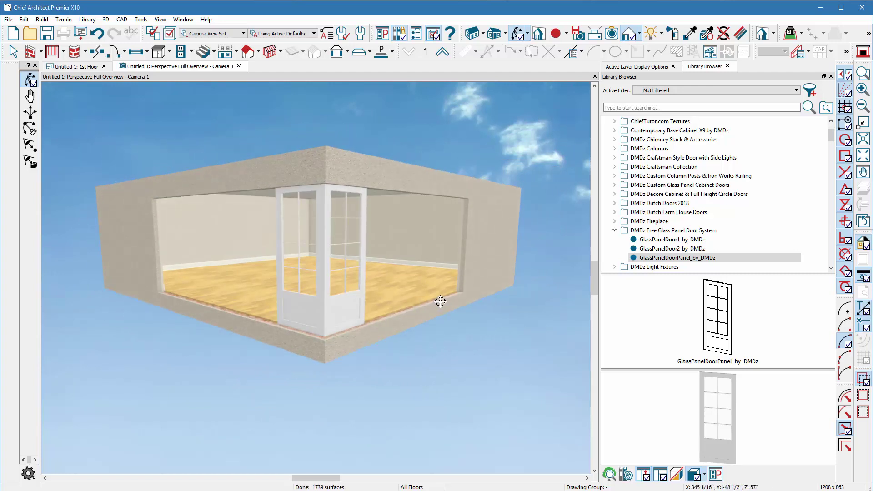
# - In the 1st Floor plan, select the corner glass door panel by Tab-cycling from the wall
pyautogui.click(75, 67)
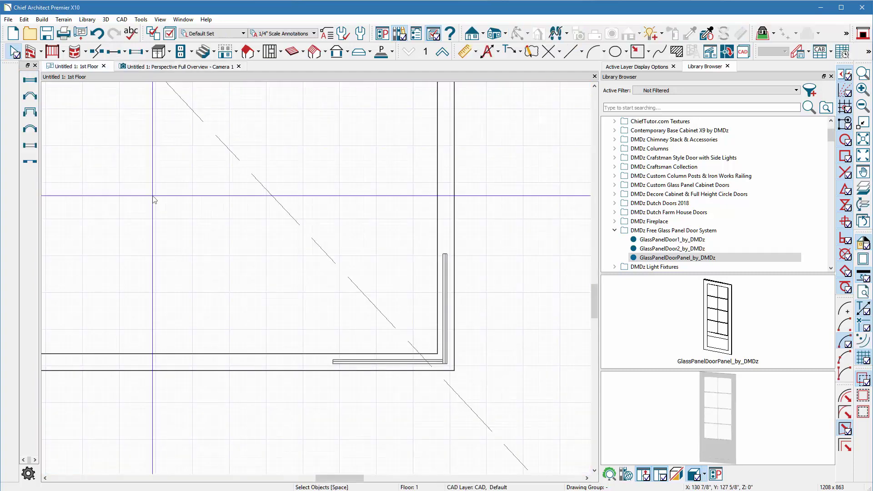
pyautogui.click(445, 293)
pyautogui.click(446, 321)
pyautogui.scroll(2, 446, 321)
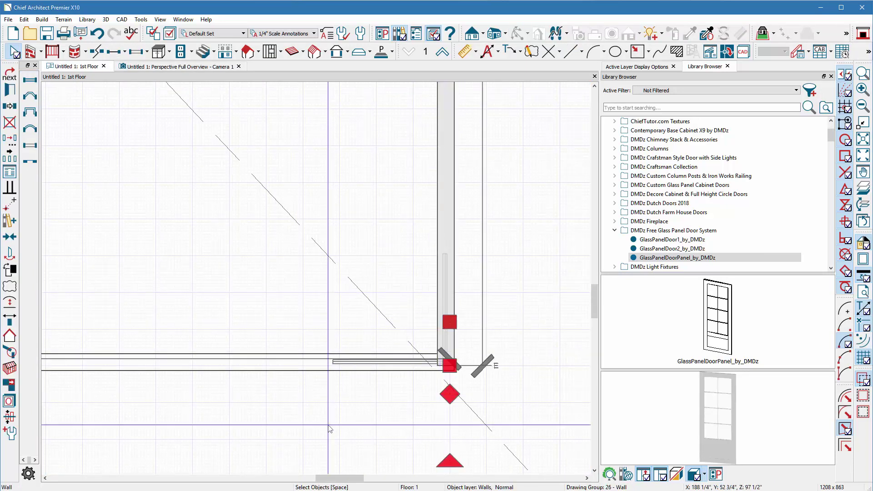
pyautogui.press('Tab')
pyautogui.scroll(-2, 307, 465)
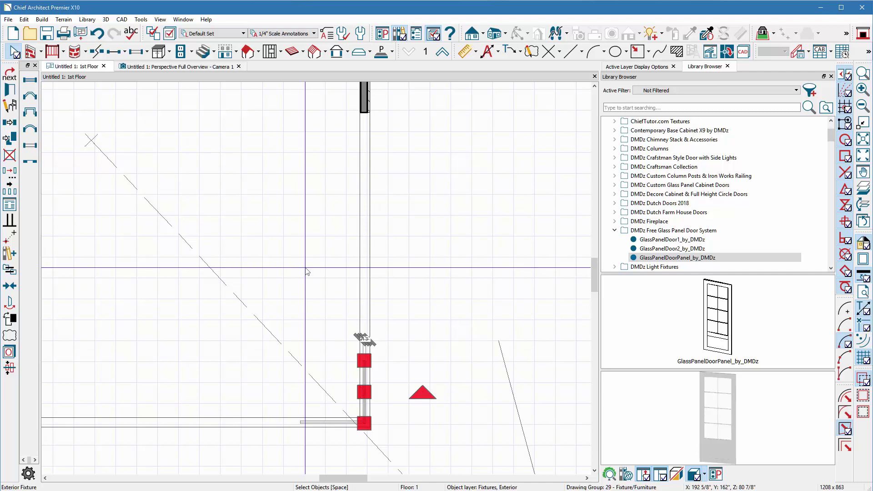
# - Copy the glass door panel at an interval of 3 along the side and bottom walls
pyautogui.click(10, 90)
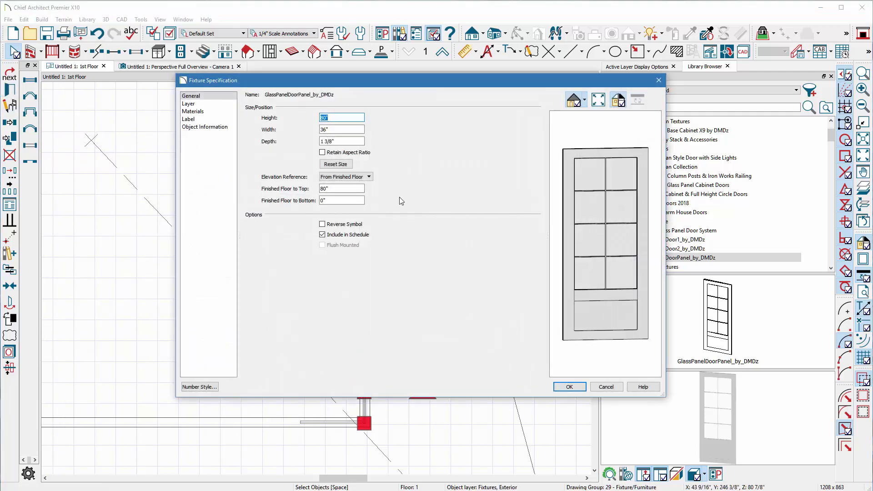
pyautogui.click(561, 389)
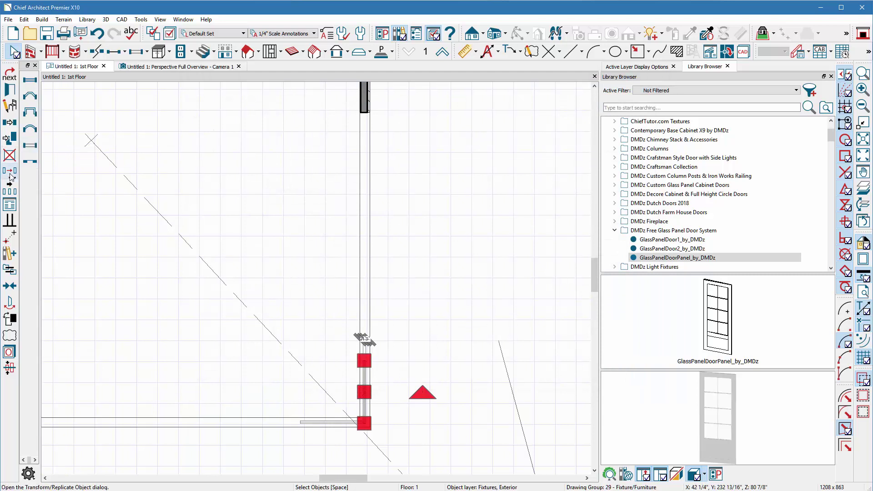
pyautogui.click(15, 188)
pyautogui.click(13, 95)
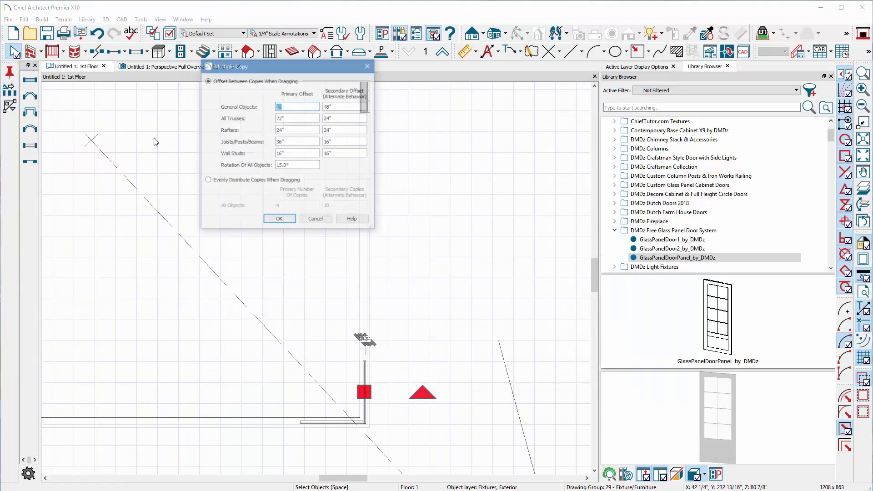
pyautogui.write('3')
pyautogui.press('Return')
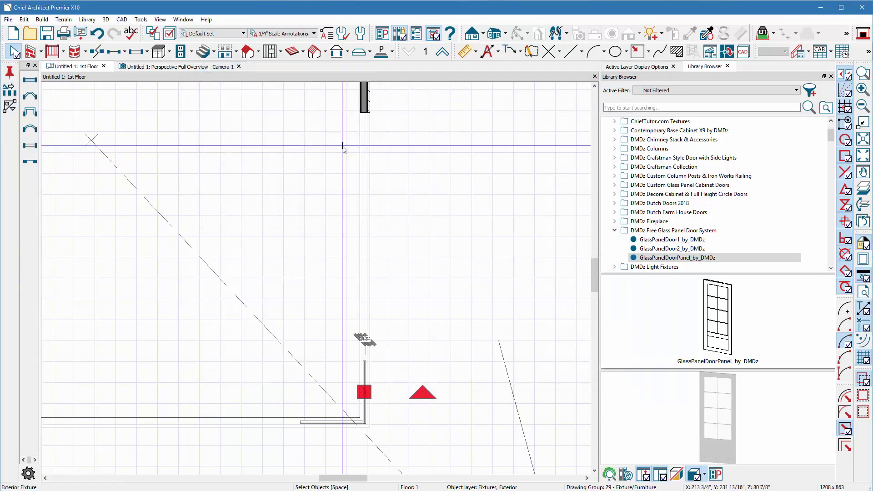
pyautogui.moveTo(370, 392)
pyautogui.mouseDown()
pyautogui.moveTo(371, 400)
pyautogui.moveTo(378, 161)
pyautogui.moveTo(394, 123)
pyautogui.mouseUp()
pyautogui.moveTo(318, 428); pyautogui.dragTo(323, 423)
# - Move the middle panel copy left along the bottom wall
pyautogui.scroll(-3, 528, 381)
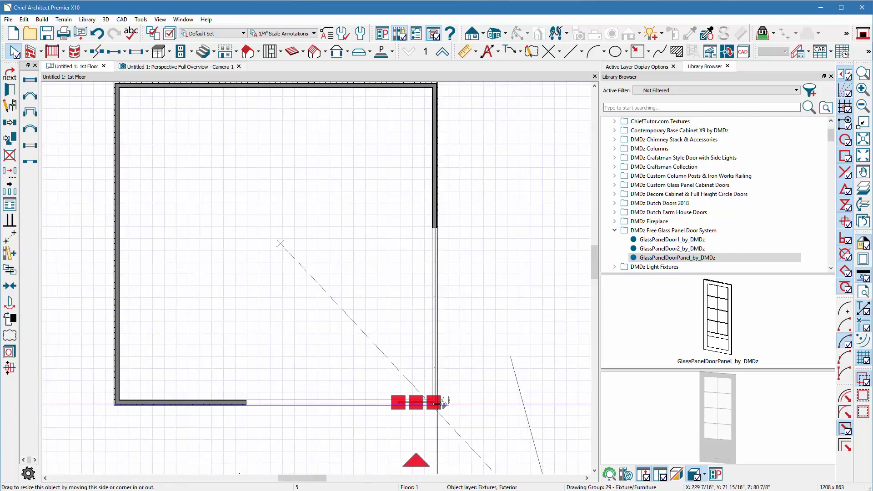
pyautogui.scroll(3, 451, 427)
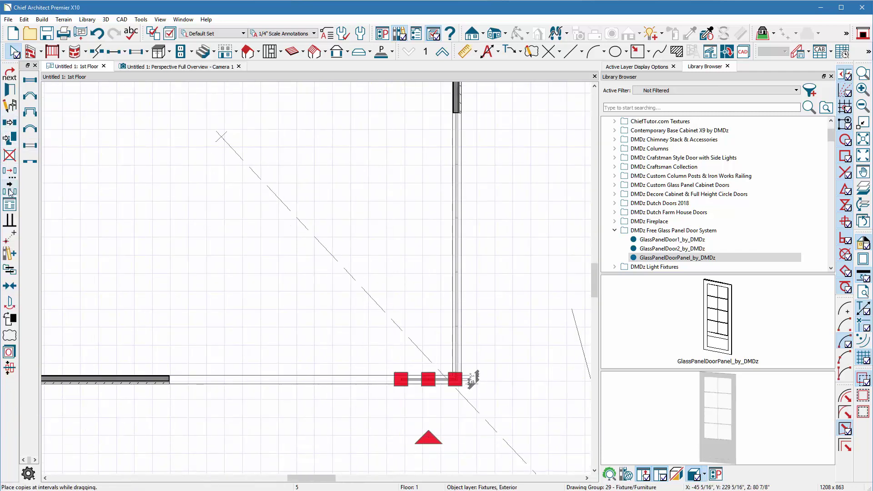
pyautogui.click(430, 380)
pyautogui.moveTo(438, 388); pyautogui.dragTo(137, 384)
# - Extend the bottom wall opening left and resize the side wall opening to fit the panels
pyautogui.scroll(2, 182, 382)
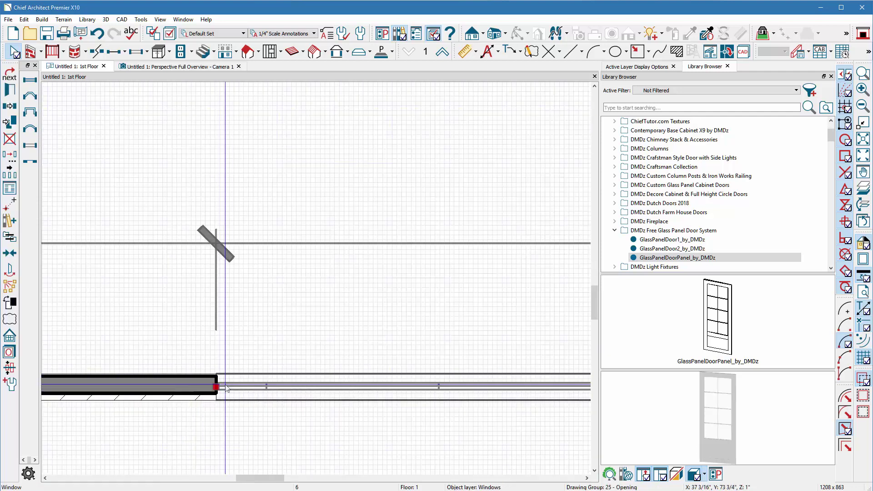
pyautogui.moveTo(226, 384); pyautogui.dragTo(93, 385)
pyautogui.scroll(-5, 263, 273)
pyautogui.scroll(2, 396, 278)
pyautogui.scroll(3, 424, 295)
pyautogui.moveTo(433, 366)
pyautogui.mouseDown()
pyautogui.moveTo(430, 241)
pyautogui.moveTo(430, 357)
pyautogui.mouseUp()
pyautogui.scroll(-3, 430, 357)
pyautogui.scroll(-3, 262, 178)
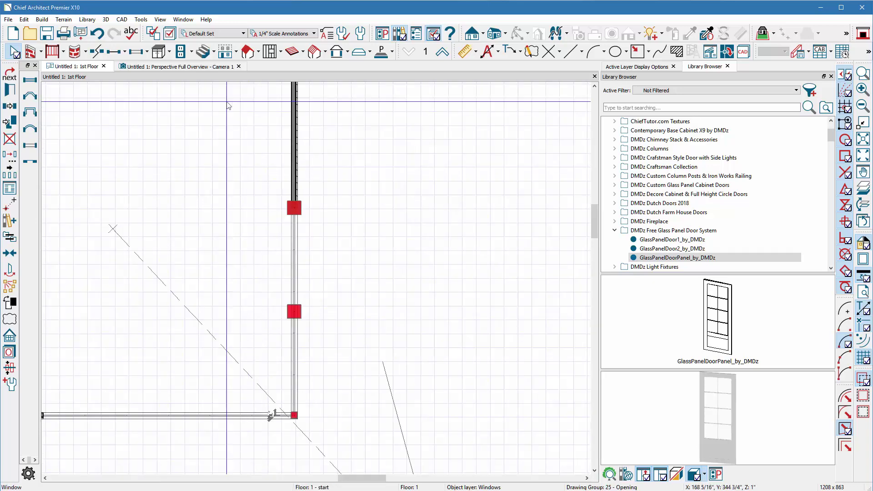
# - Switch to the Perspective Full Overview - Camera 1 view of the room
pyautogui.click(211, 67)
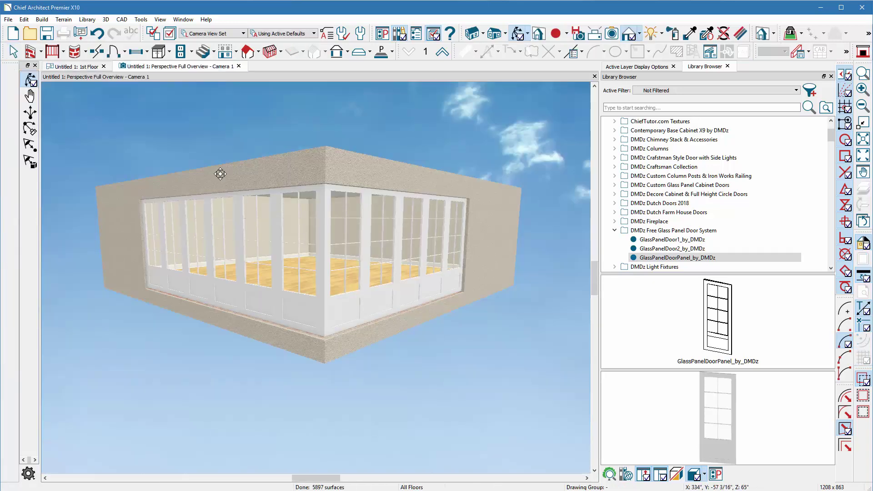